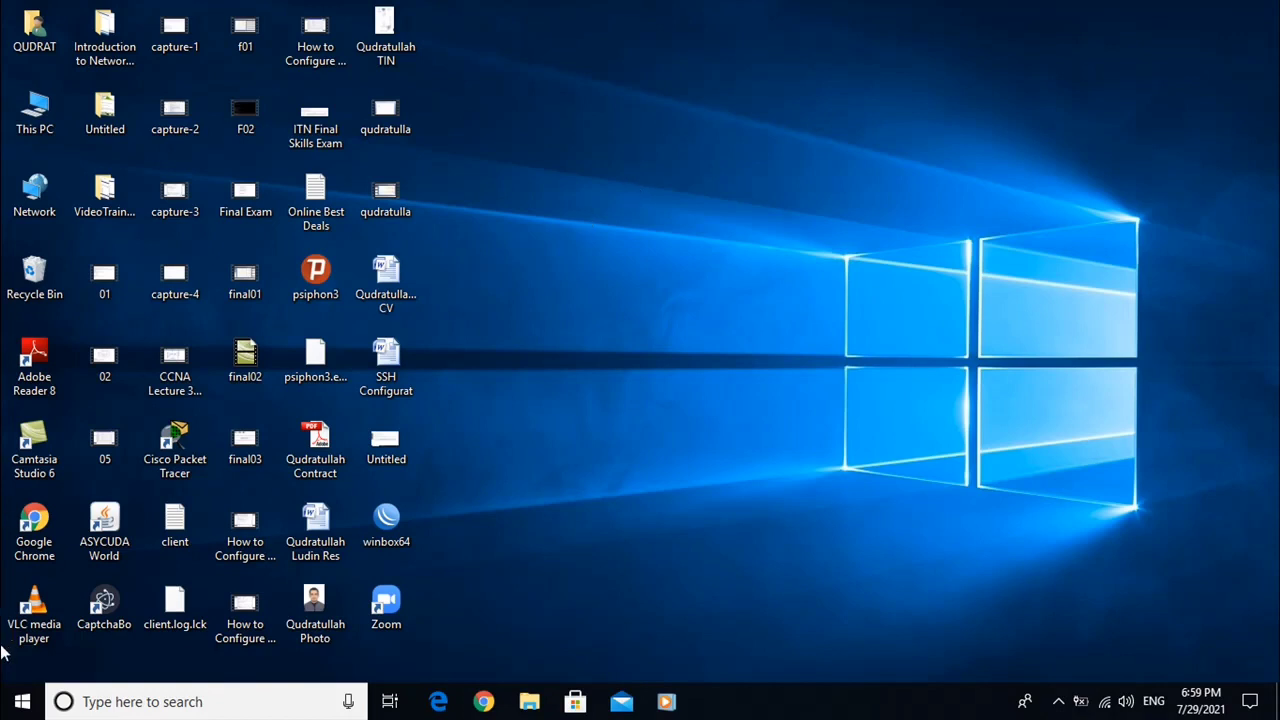
- Open Cisco Packet Tracer and place a 2911 router in the right half of the logical workspace
double_click(183, 452)
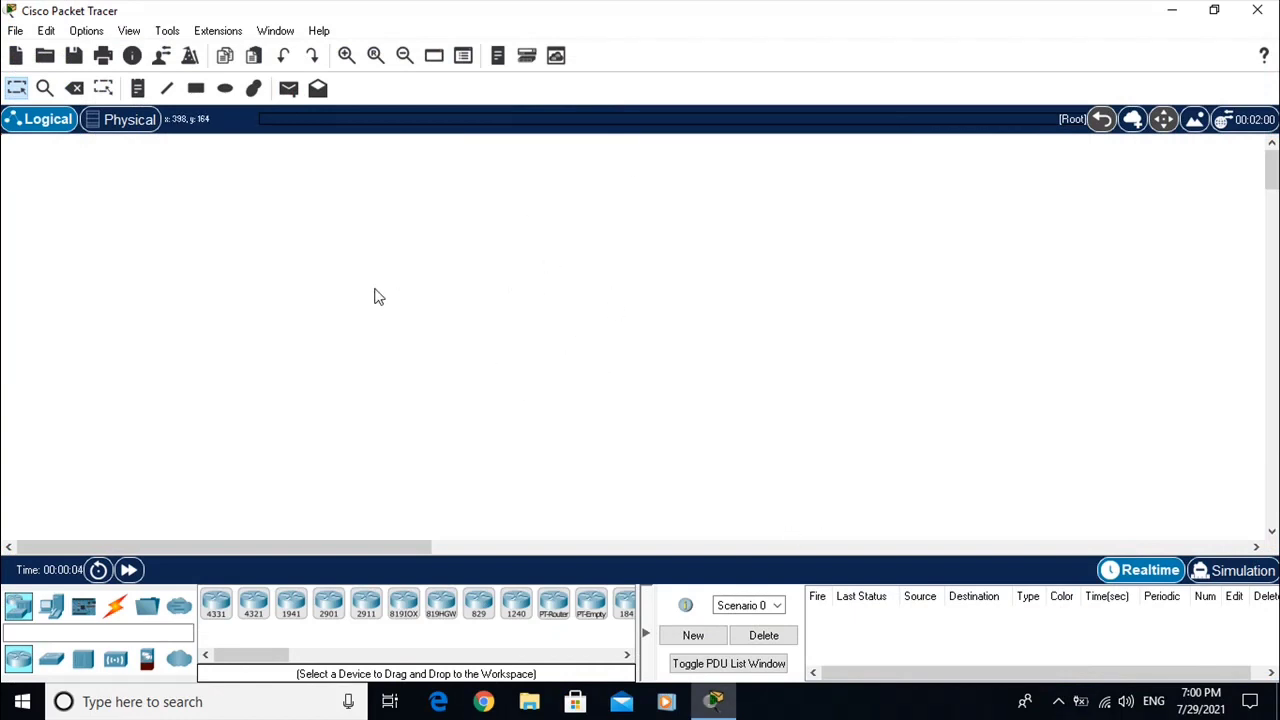
left_click(365, 605)
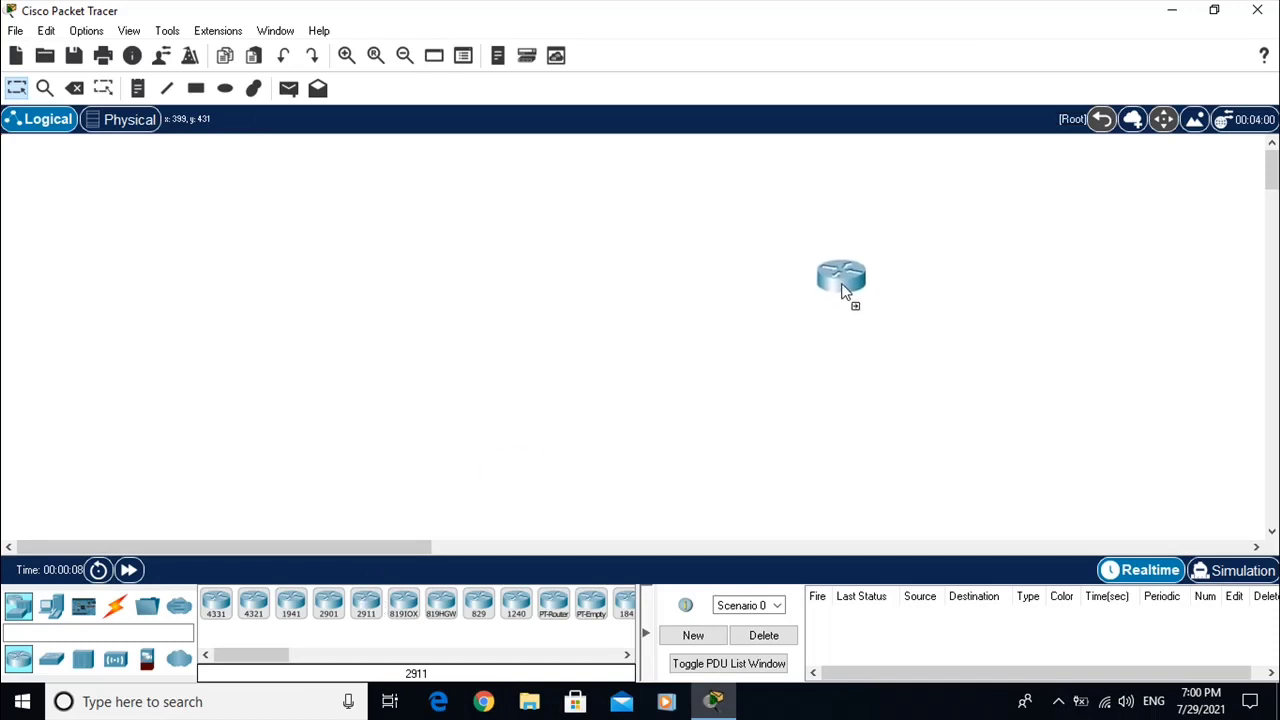
left_click(850, 306)
- Add a 2960 switch to the left of the router and a PC to the left of the switch
left_click(47, 665)
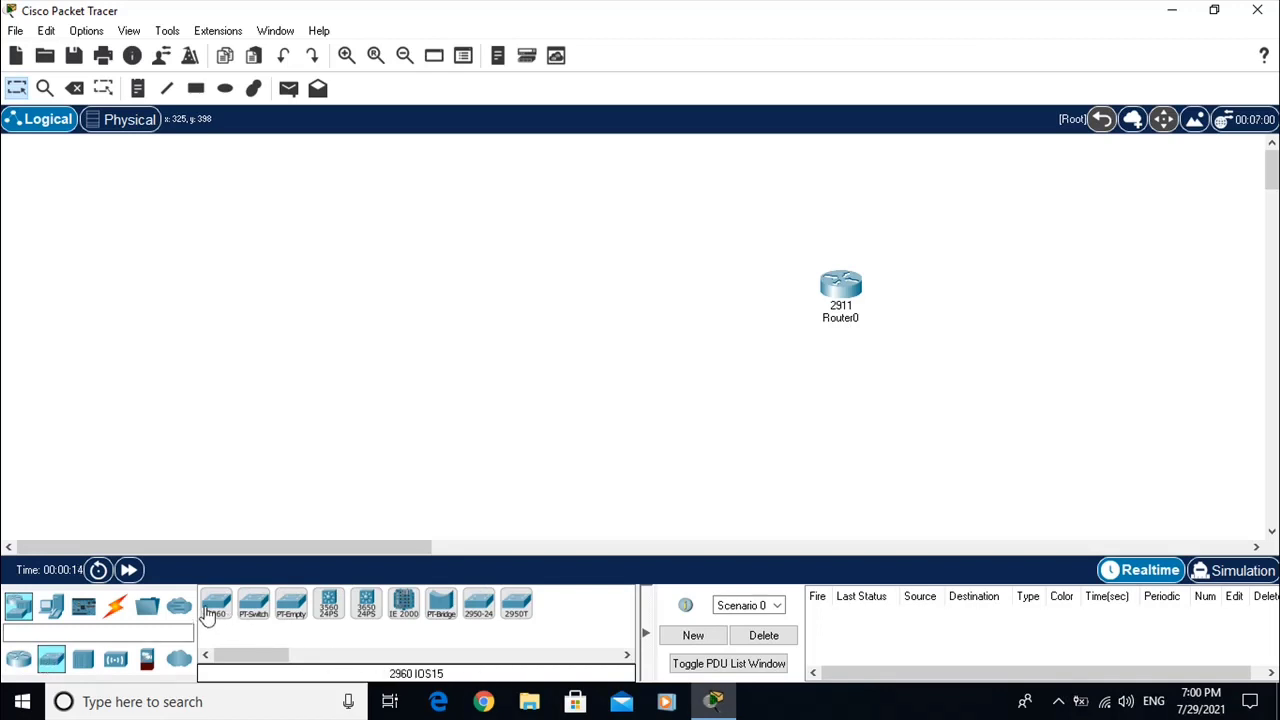
left_click_drag(217, 611, 631, 301)
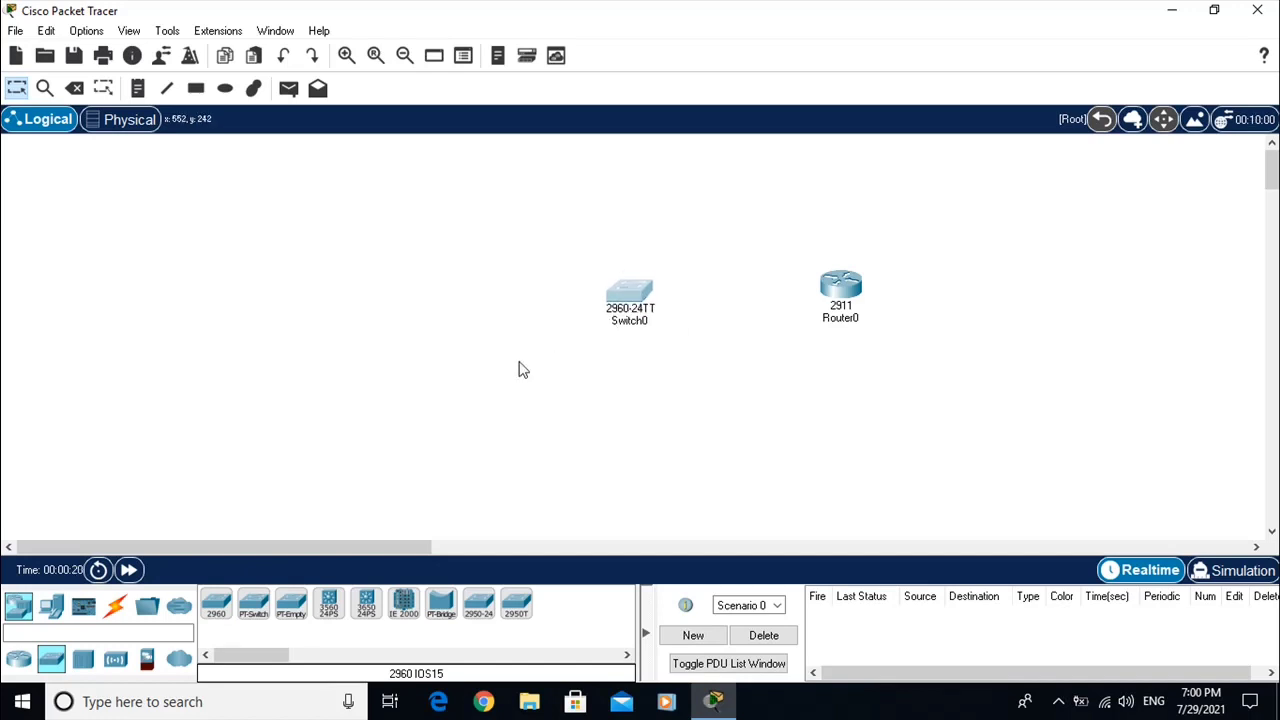
left_click(46, 612)
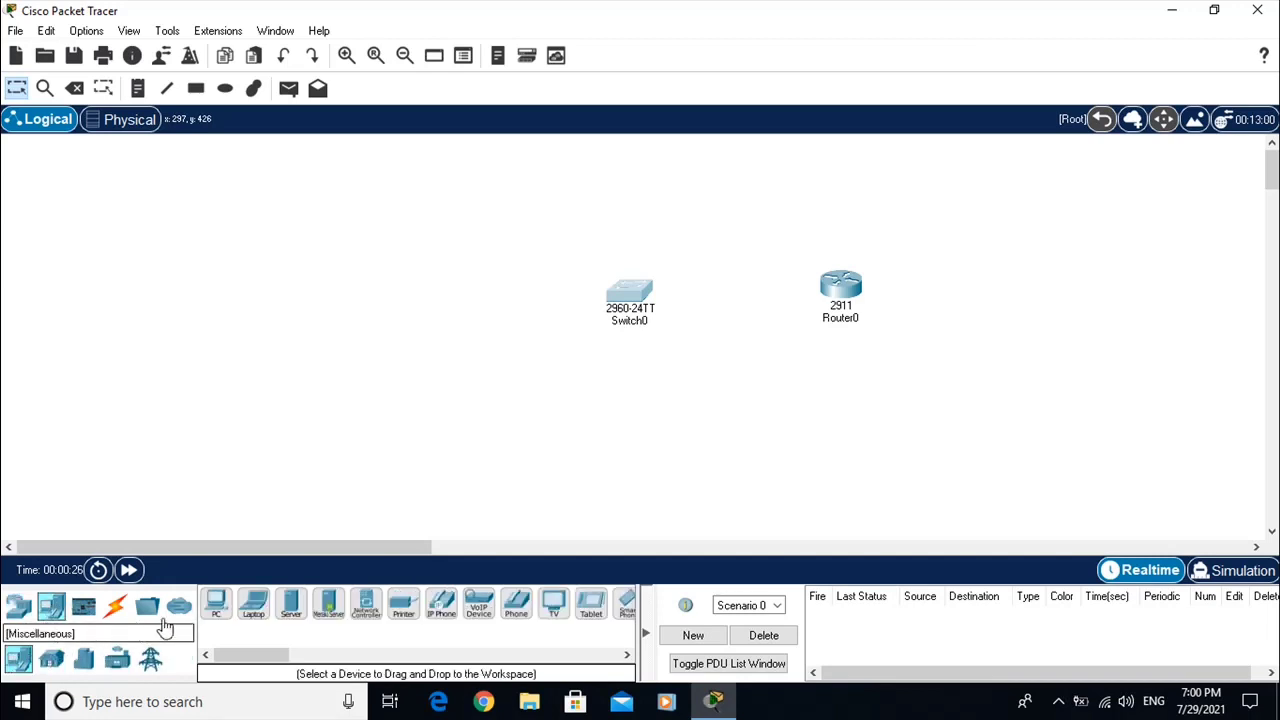
left_click_drag(215, 604, 422, 292)
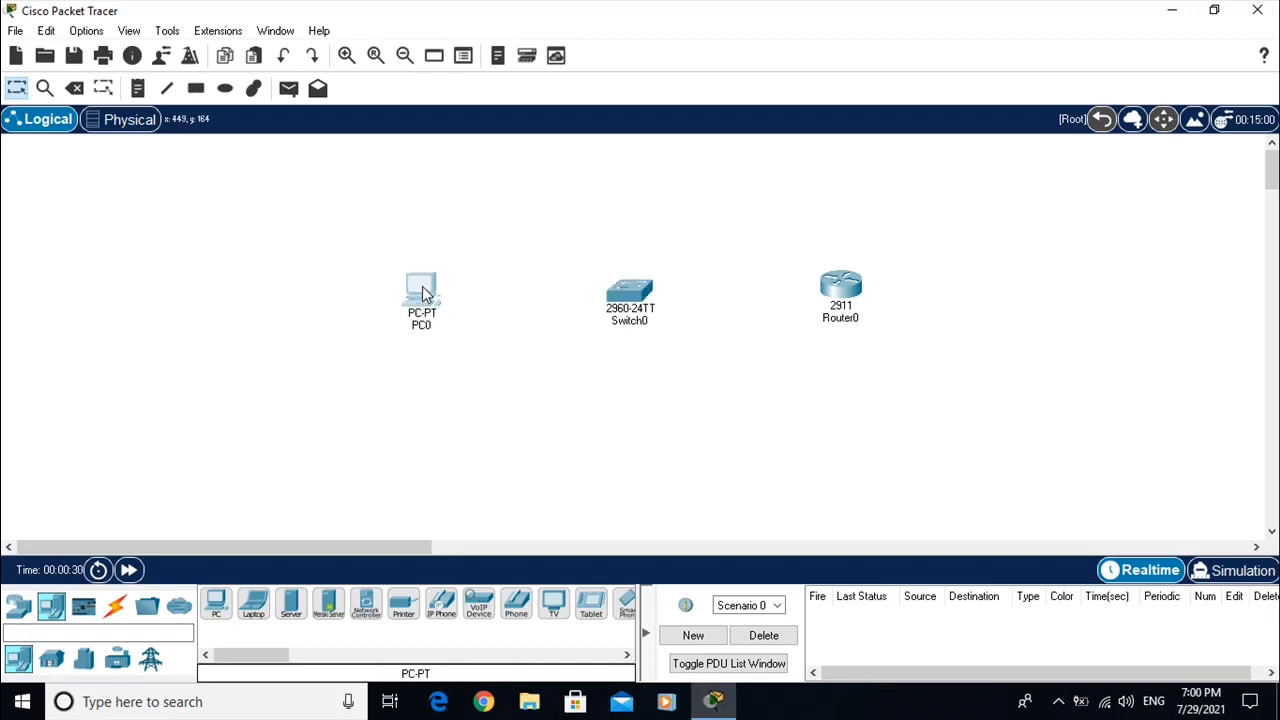
- Connect PC0 to Switch0 using an automatically chosen connection type
left_click(113, 614)
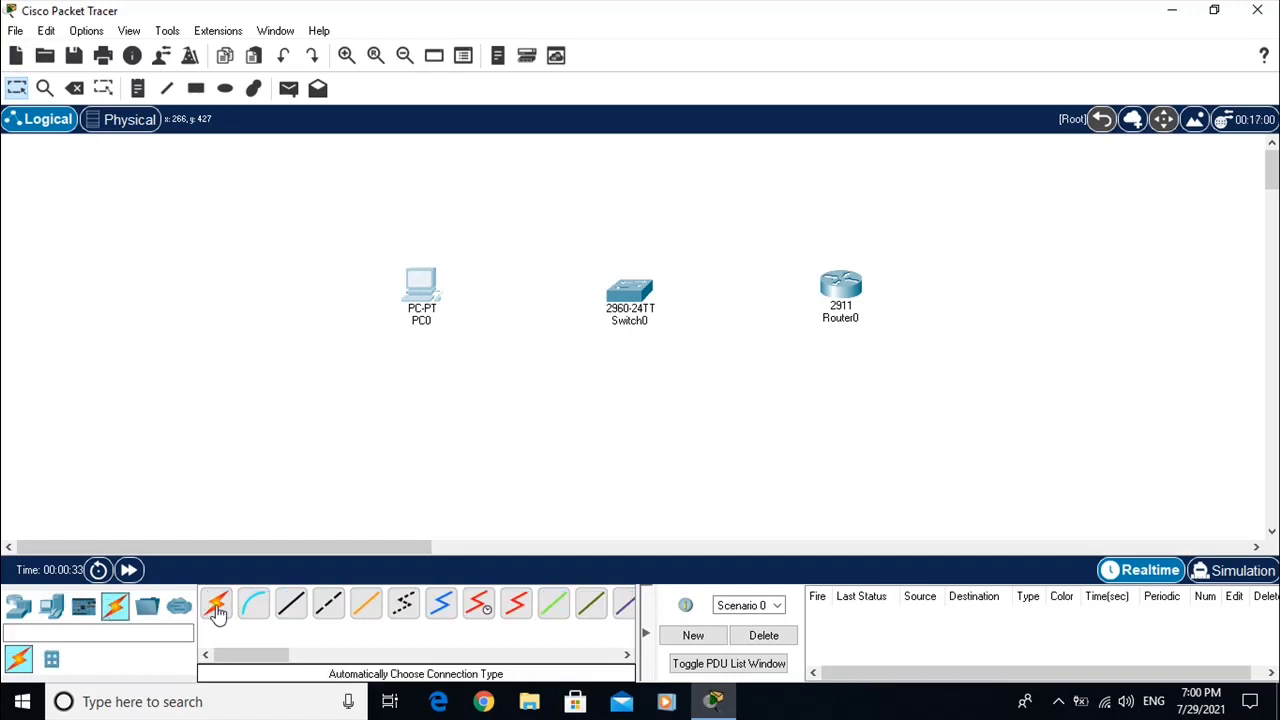
left_click(218, 606)
left_click(425, 293)
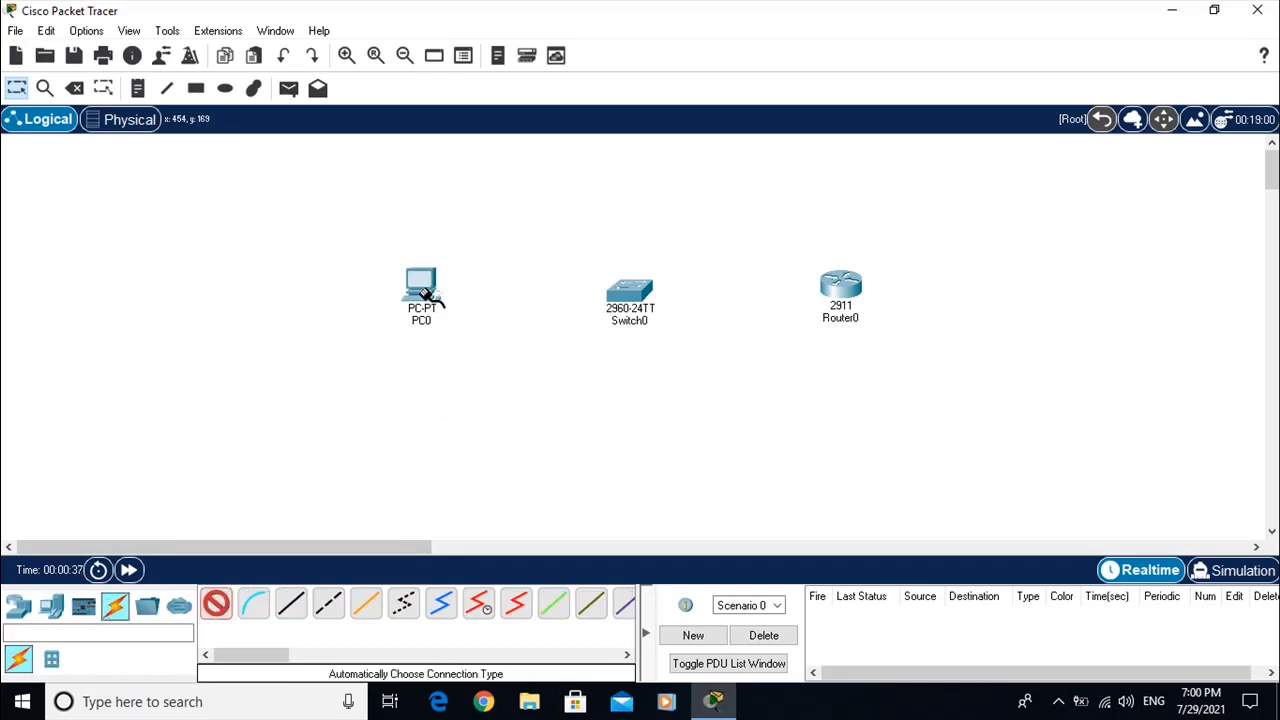
left_click(631, 290)
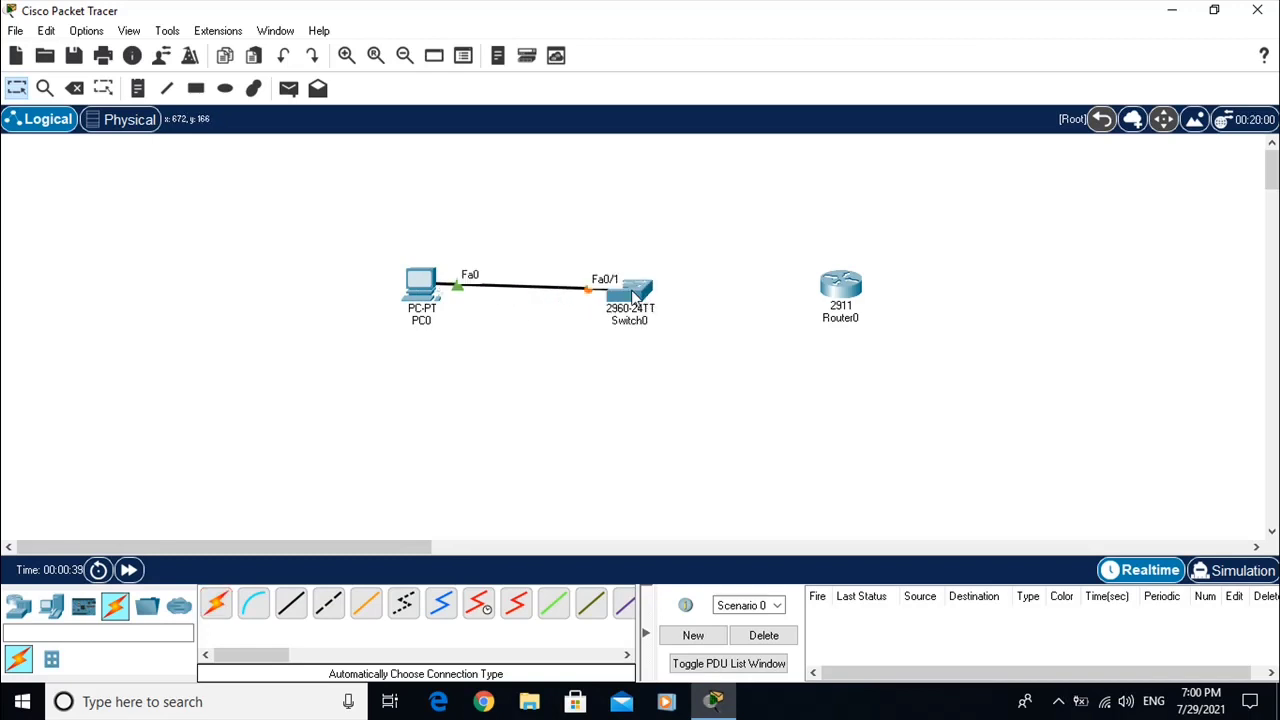
- Connect Switch0 to Router0 with an automatically chosen connection type and slightly adjust the positions of both devices
left_click(216, 606)
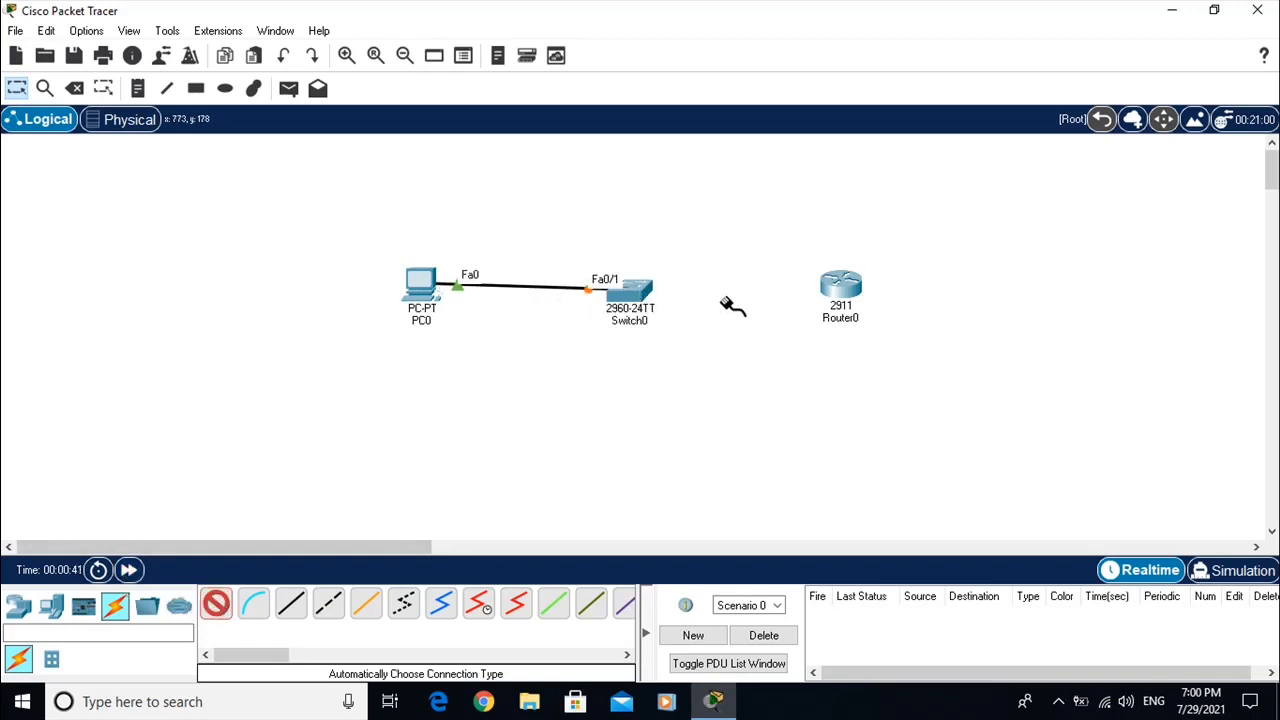
left_click(631, 293)
left_click(843, 287)
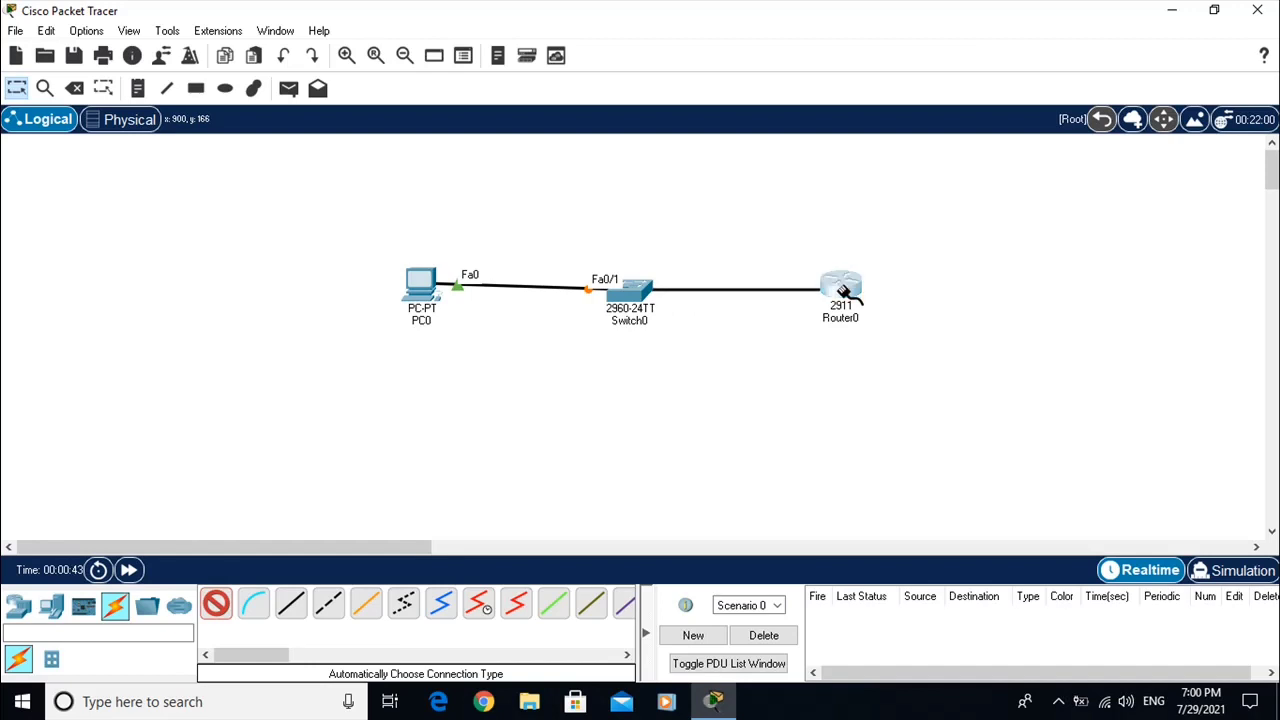
left_click_drag(632, 300, 629, 295)
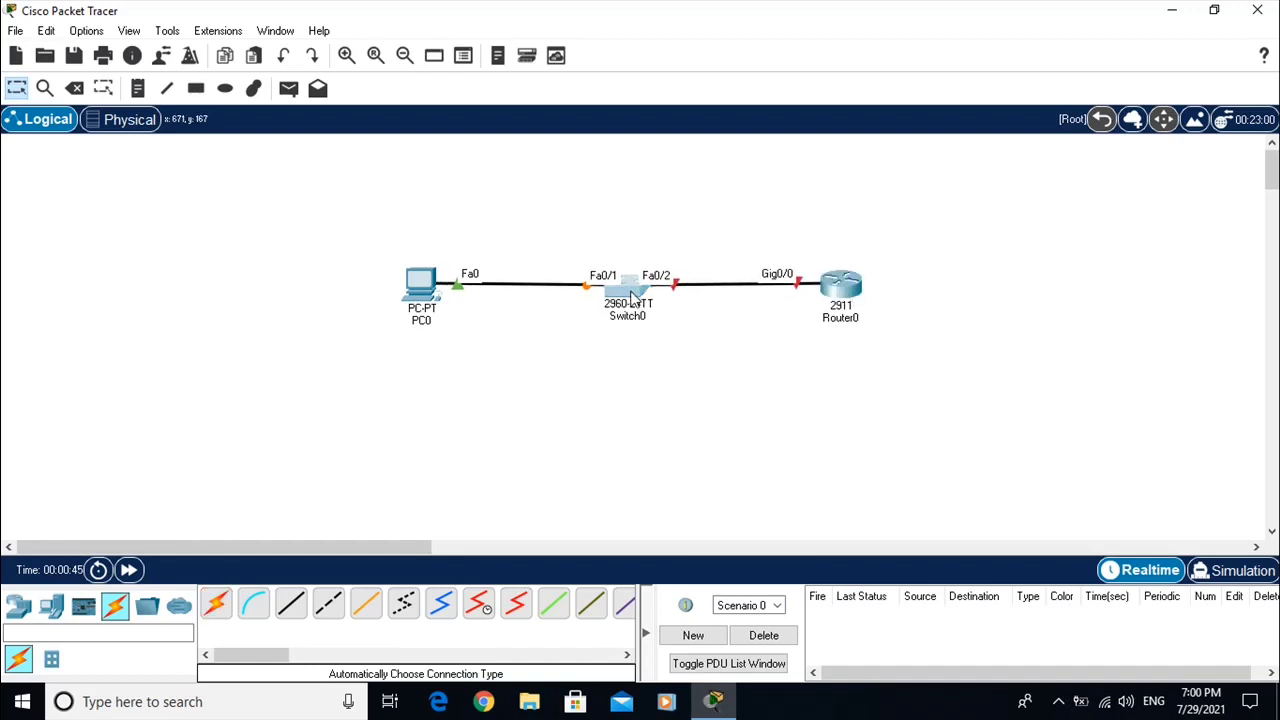
left_click_drag(848, 289, 851, 298)
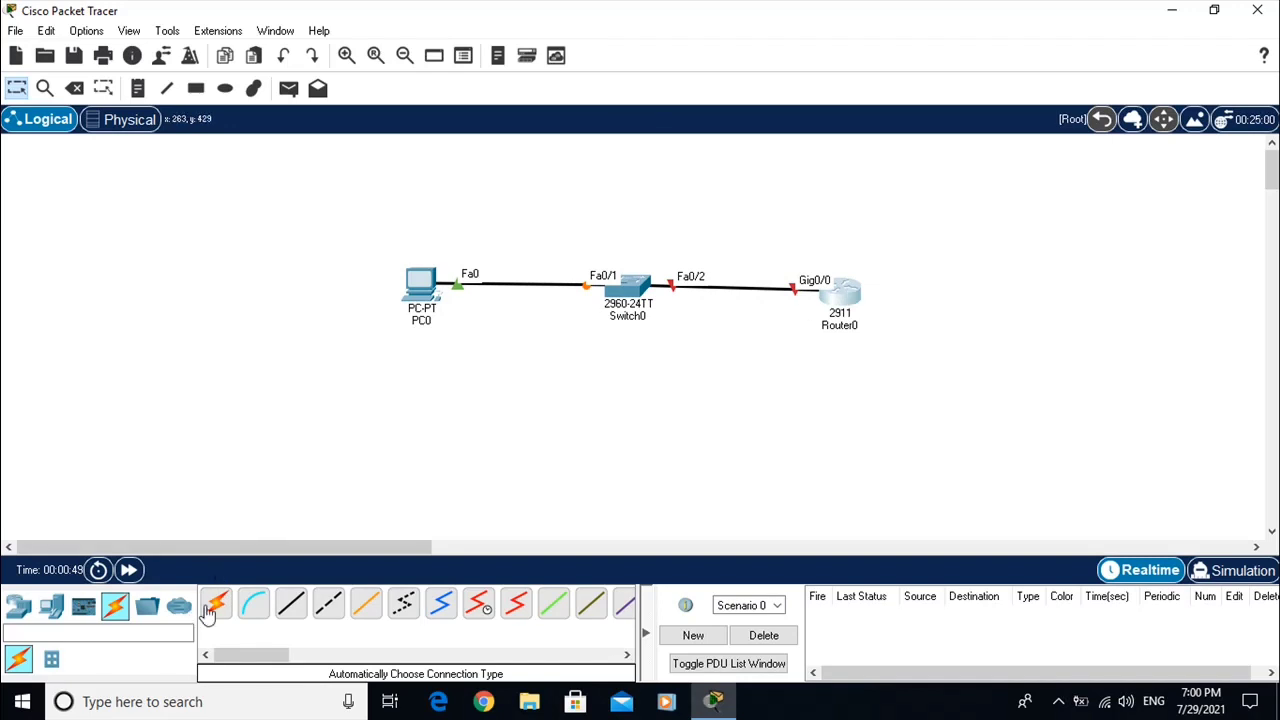
- Add four more PCs in a column with PC0, two above it and two below it
left_click(56, 612)
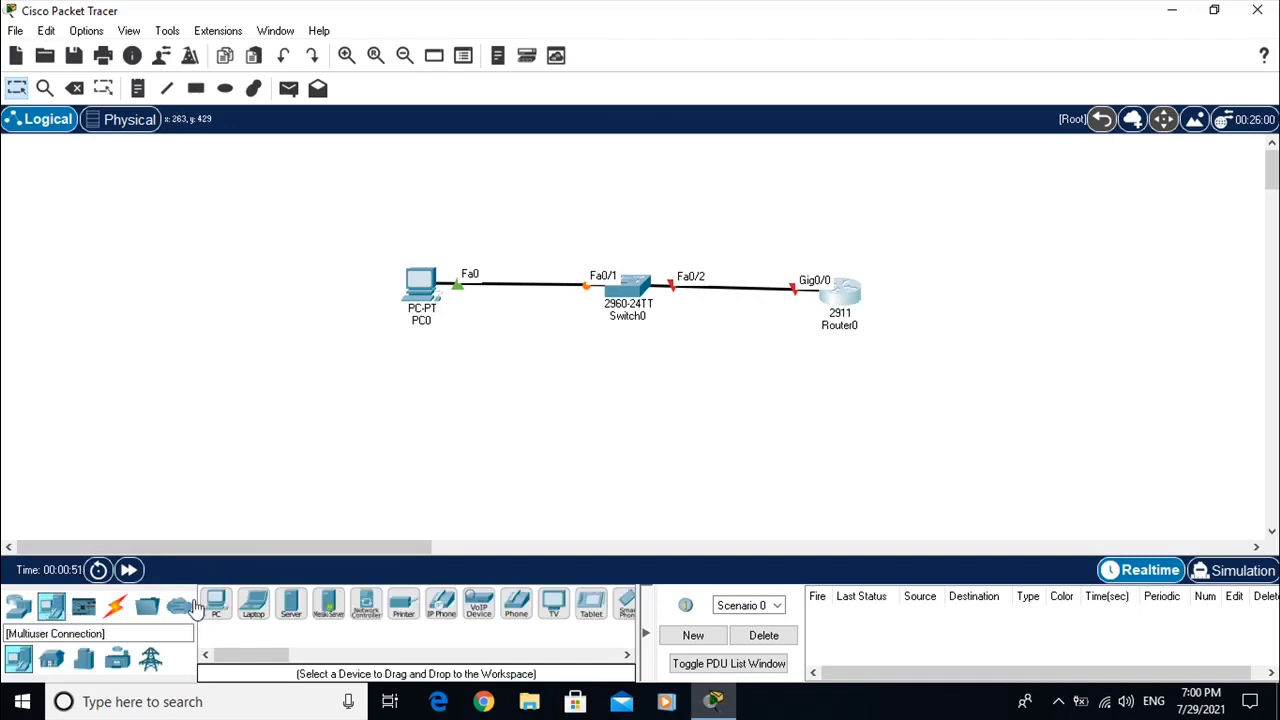
left_click_drag(218, 605, 424, 227)
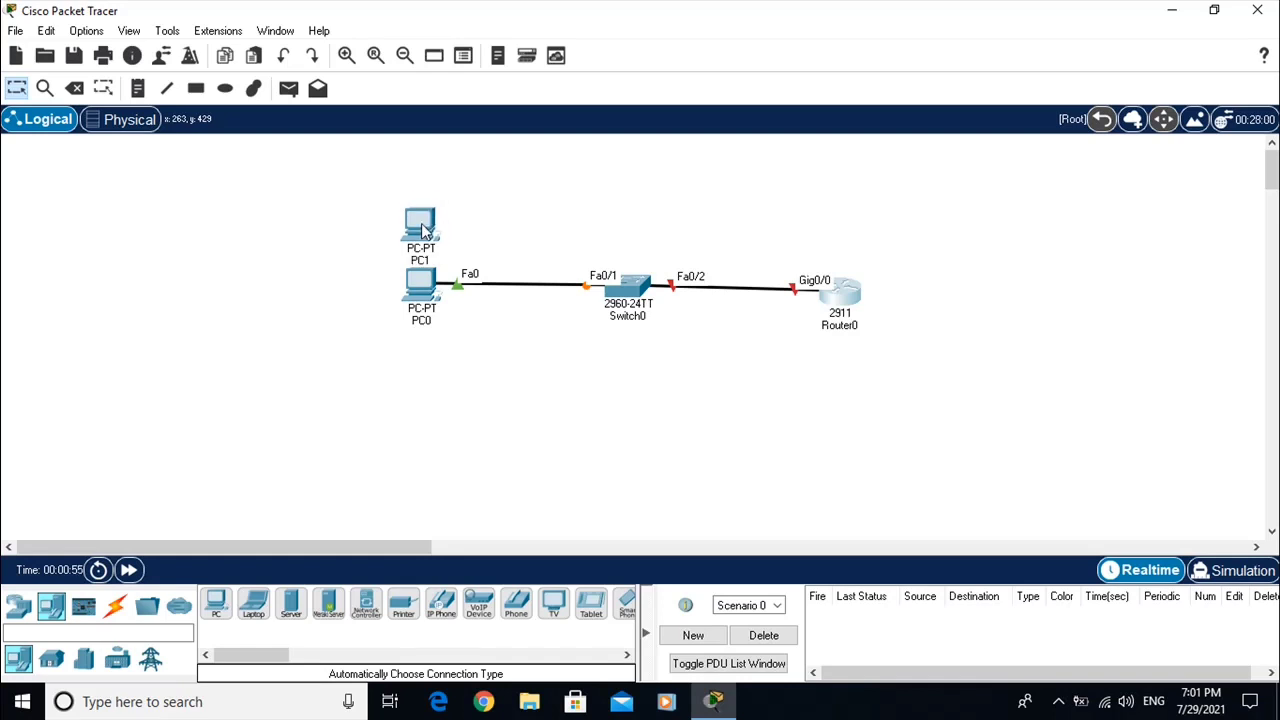
left_click_drag(217, 603, 417, 170)
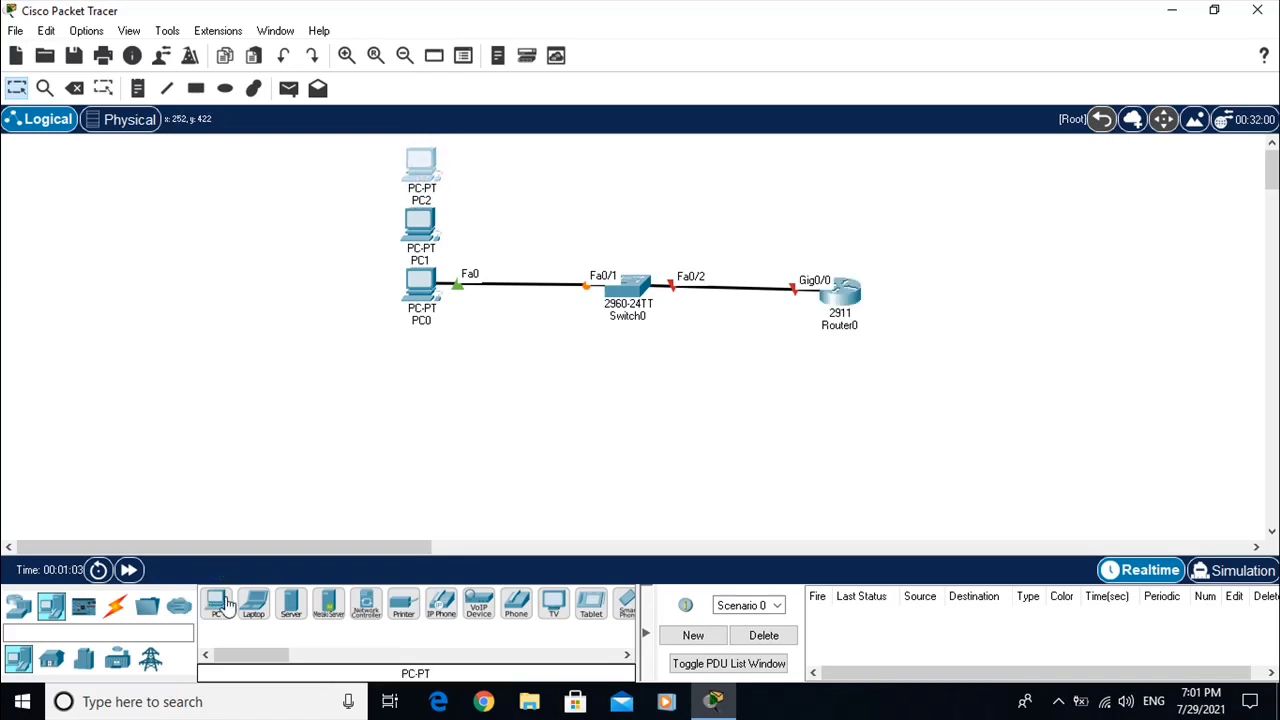
left_click_drag(213, 607, 420, 363)
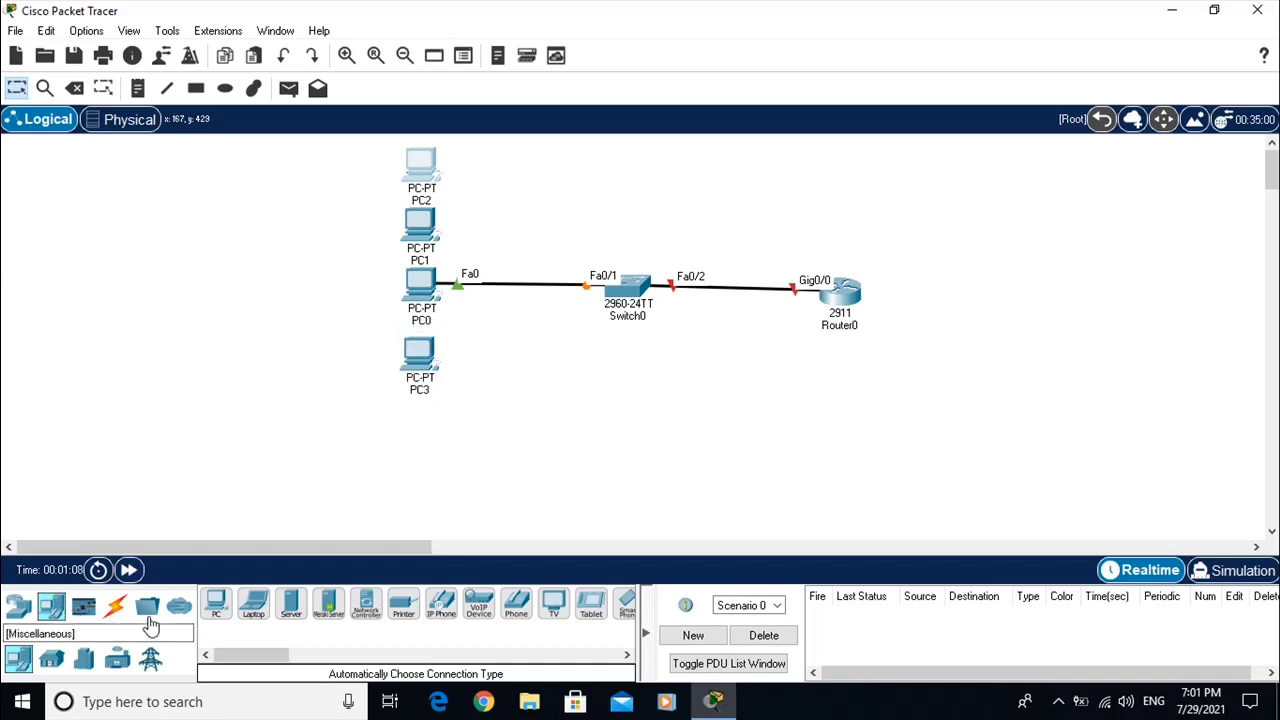
left_click_drag(216, 605, 421, 431)
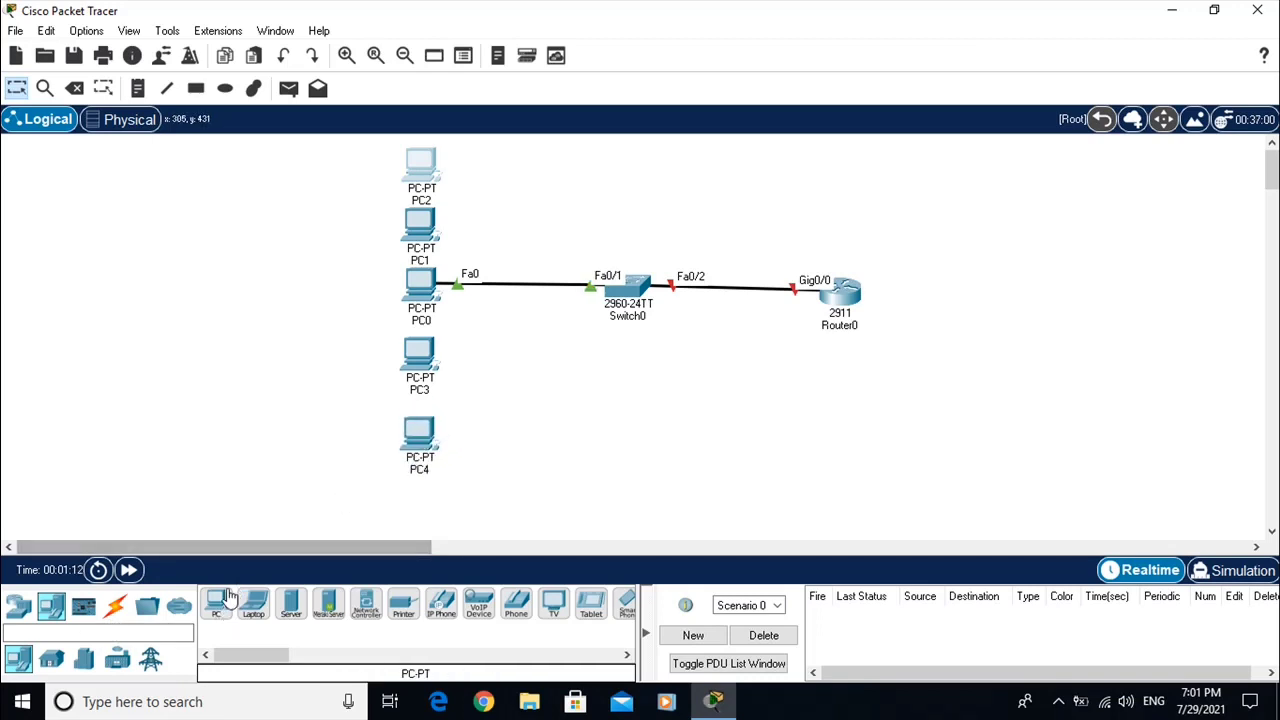
- Add three PCs in a row to the right of PC4, below the switch
left_click_drag(216, 607, 484, 450)
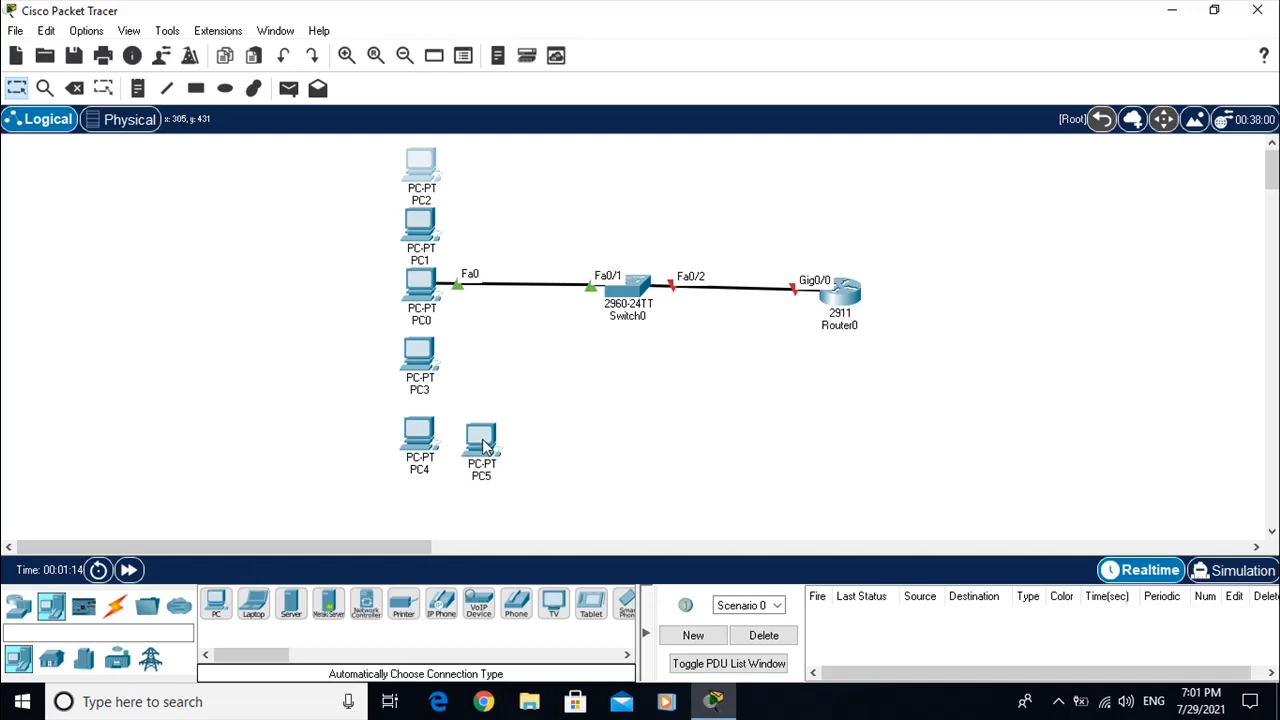
left_click_drag(216, 605, 552, 441)
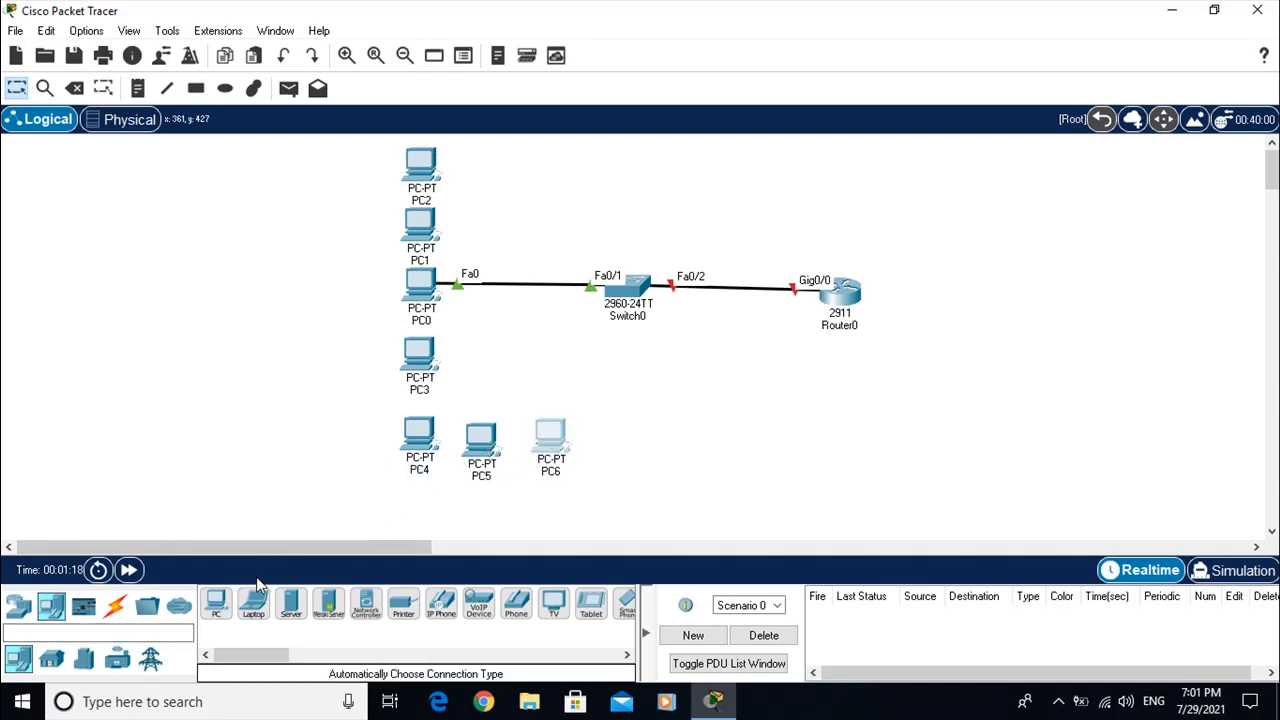
left_click_drag(216, 605, 623, 437)
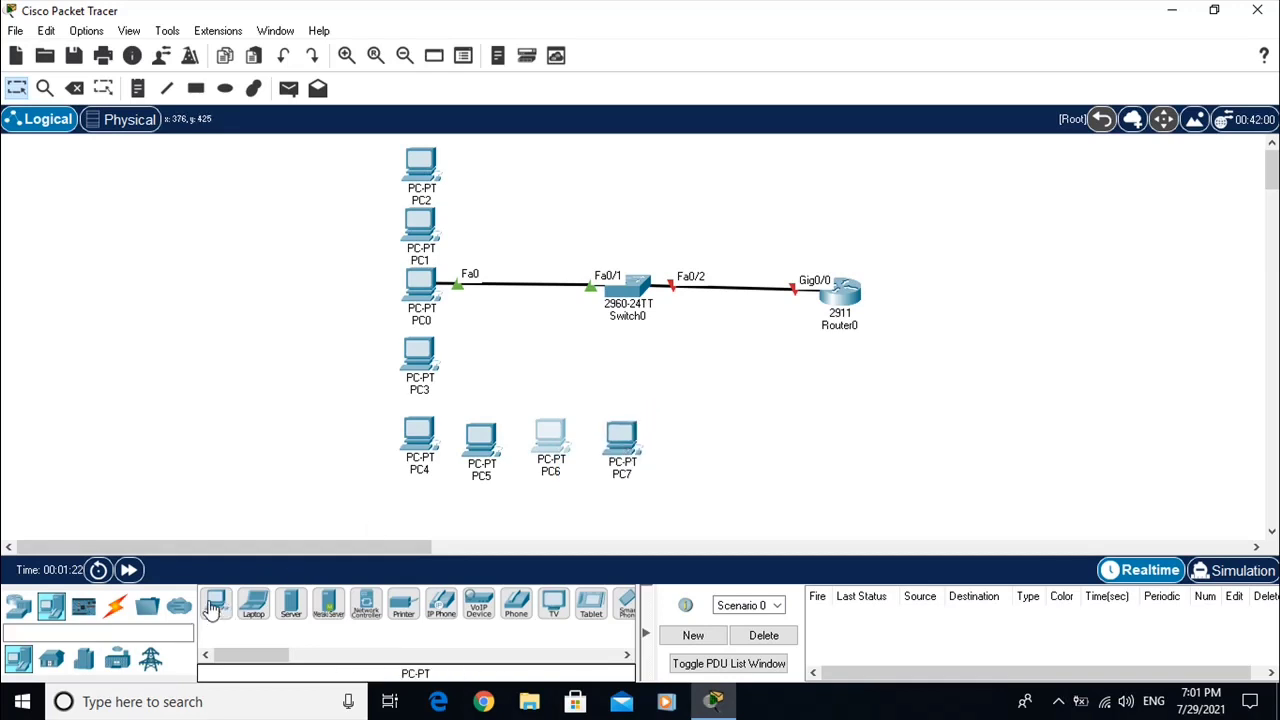
- Add three PCs in a row to the right of PC2, spacing the last one above the switch
left_click(213, 606)
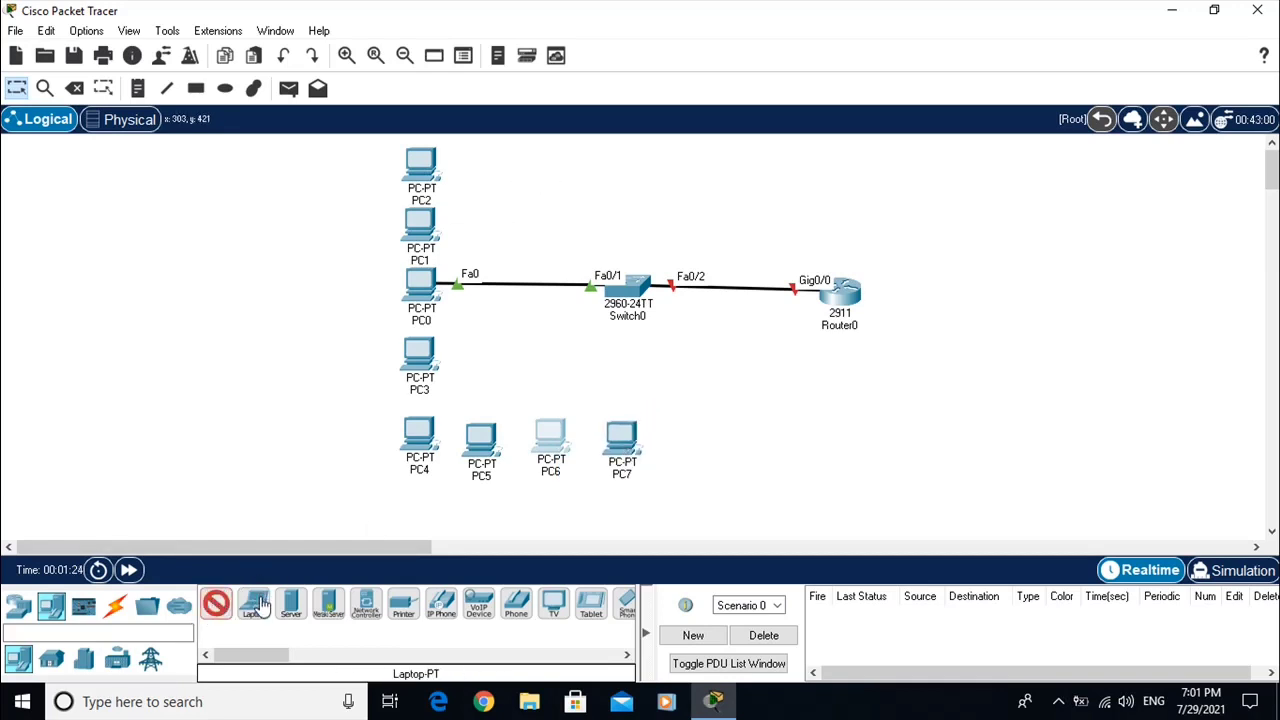
left_click(216, 605)
mouse_move(216, 605)
left_mouse_down()
mouse_move(604, 222)
mouse_move(492, 170)
left_mouse_up()
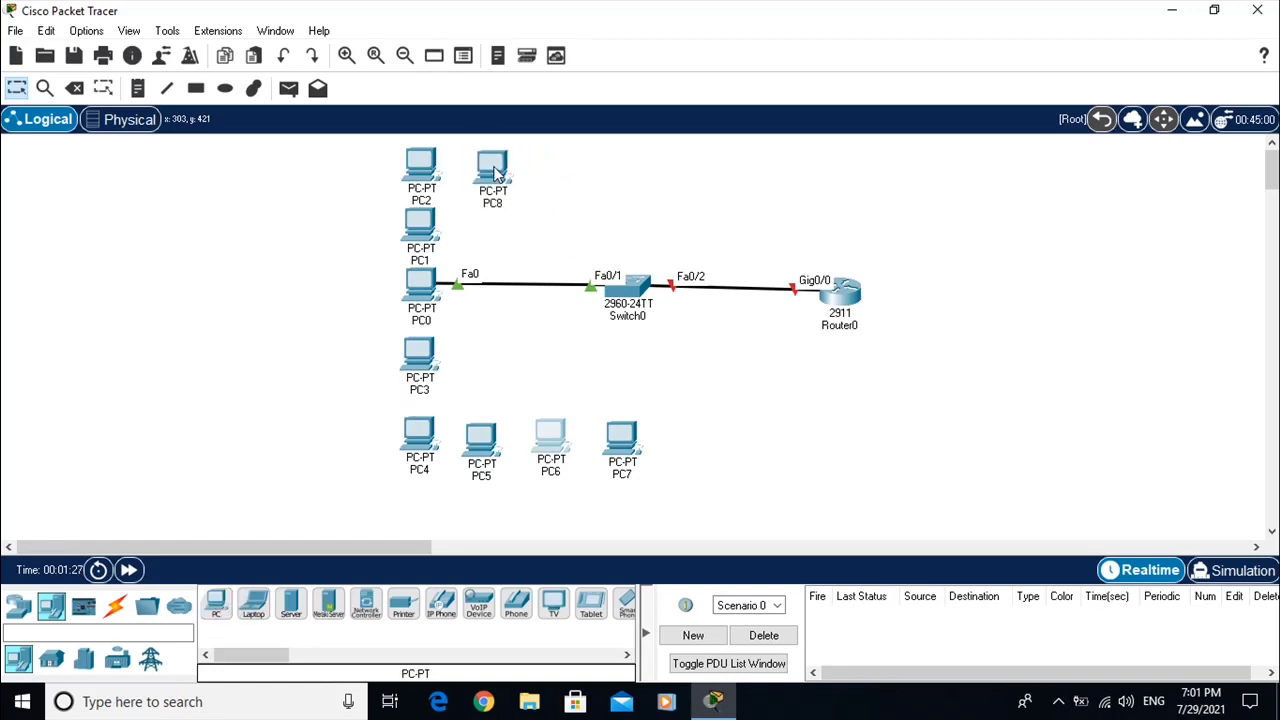
left_click(216, 605)
left_click(558, 175)
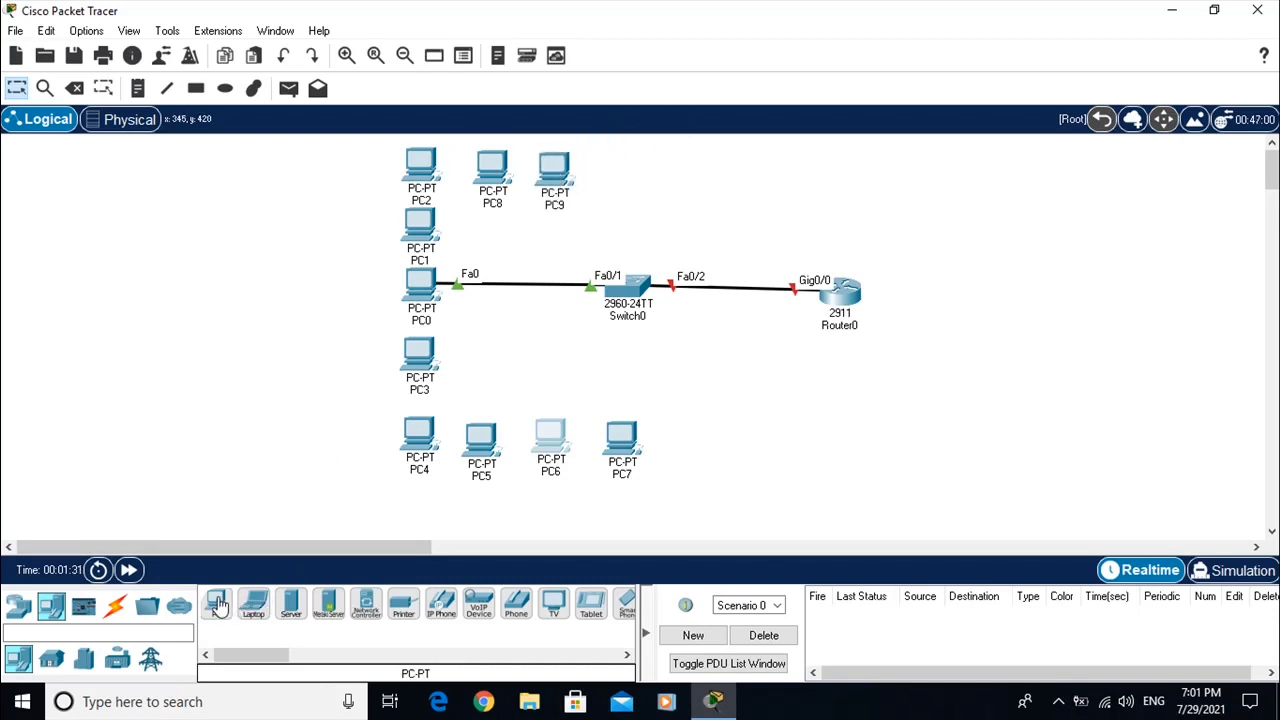
left_click(216, 605, "ctrl")
left_click(613, 167)
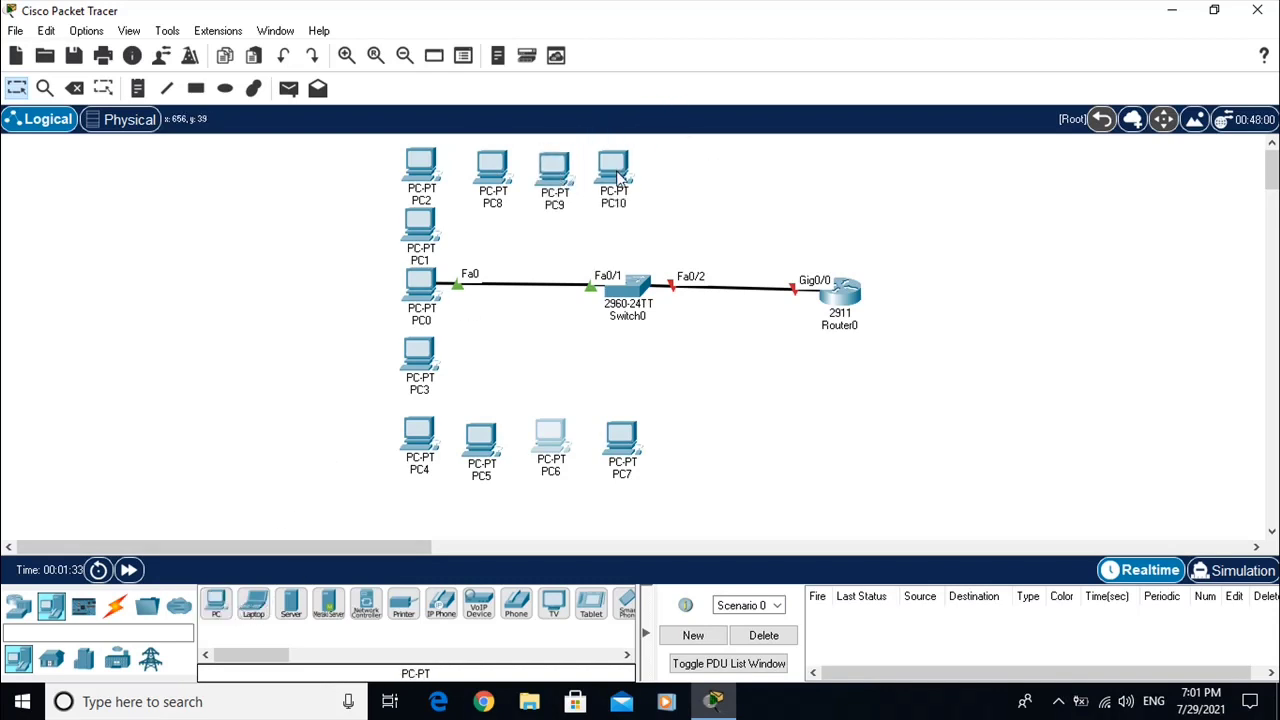
left_click_drag(619, 170, 631, 168)
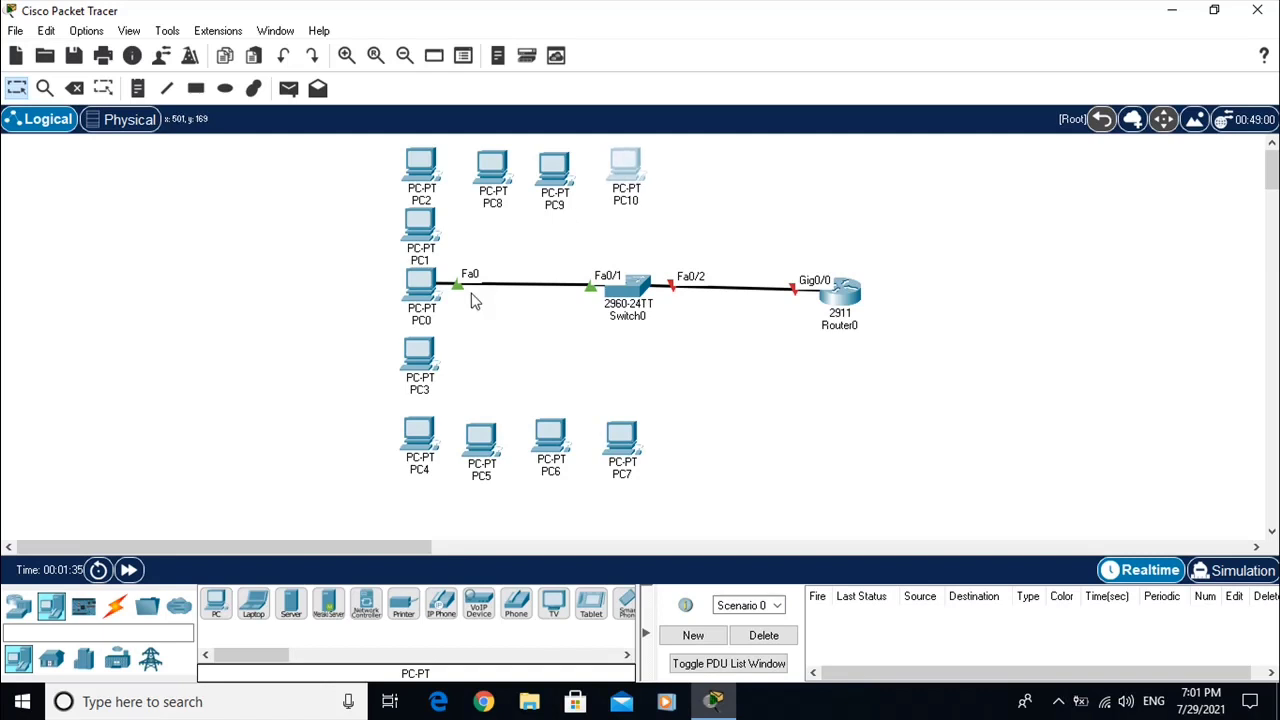
- Connect Switch0 to PC10 and PC9 using automatically chosen connection types
left_click(115, 605)
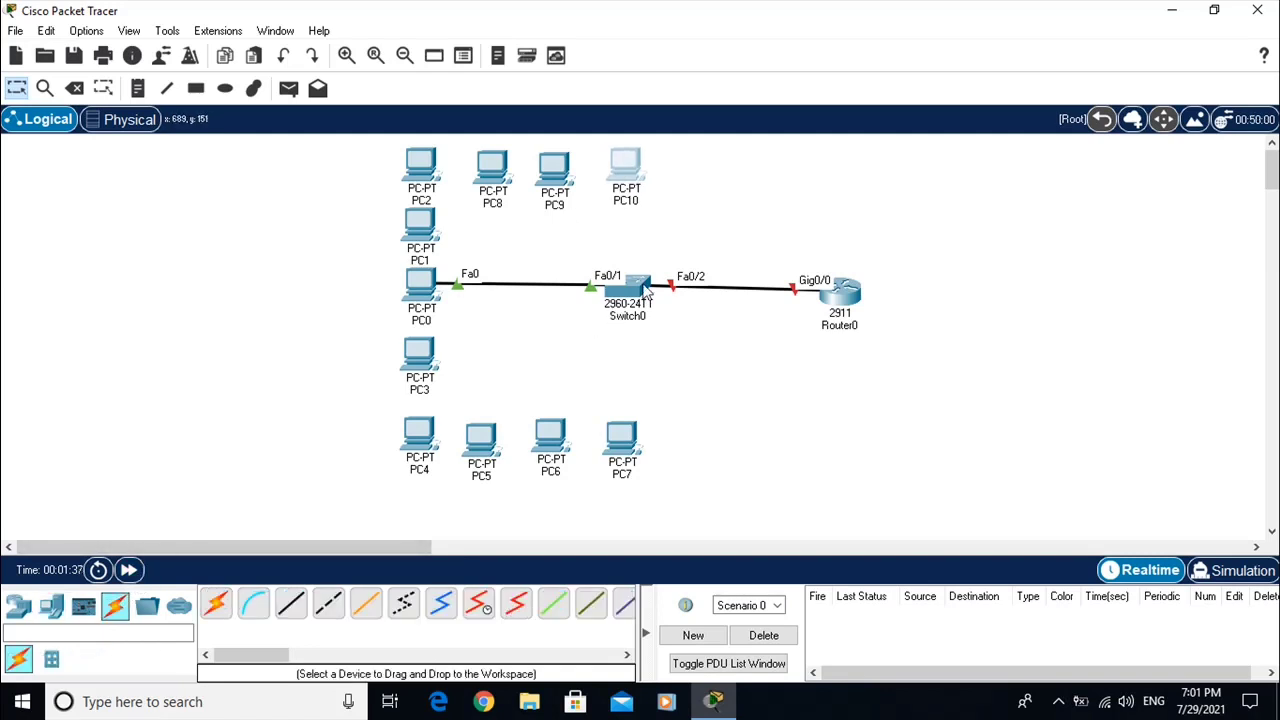
left_click(216, 603)
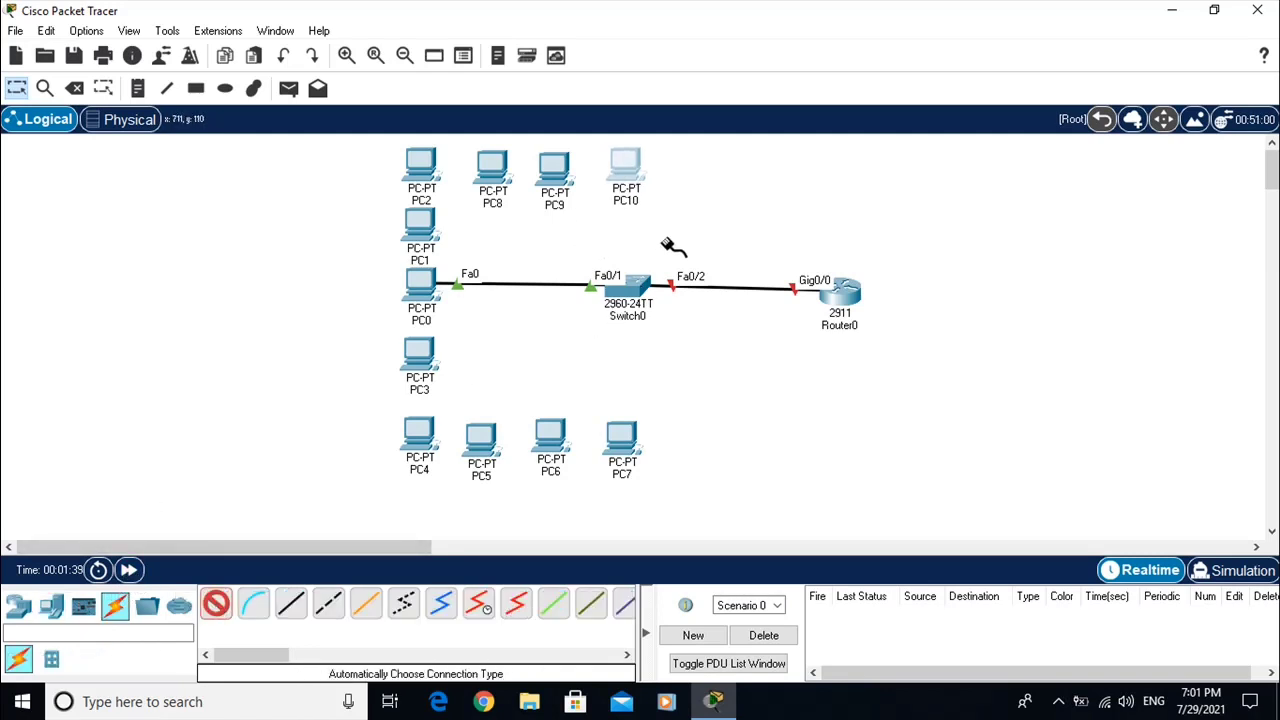
left_click(632, 290)
left_click(632, 185)
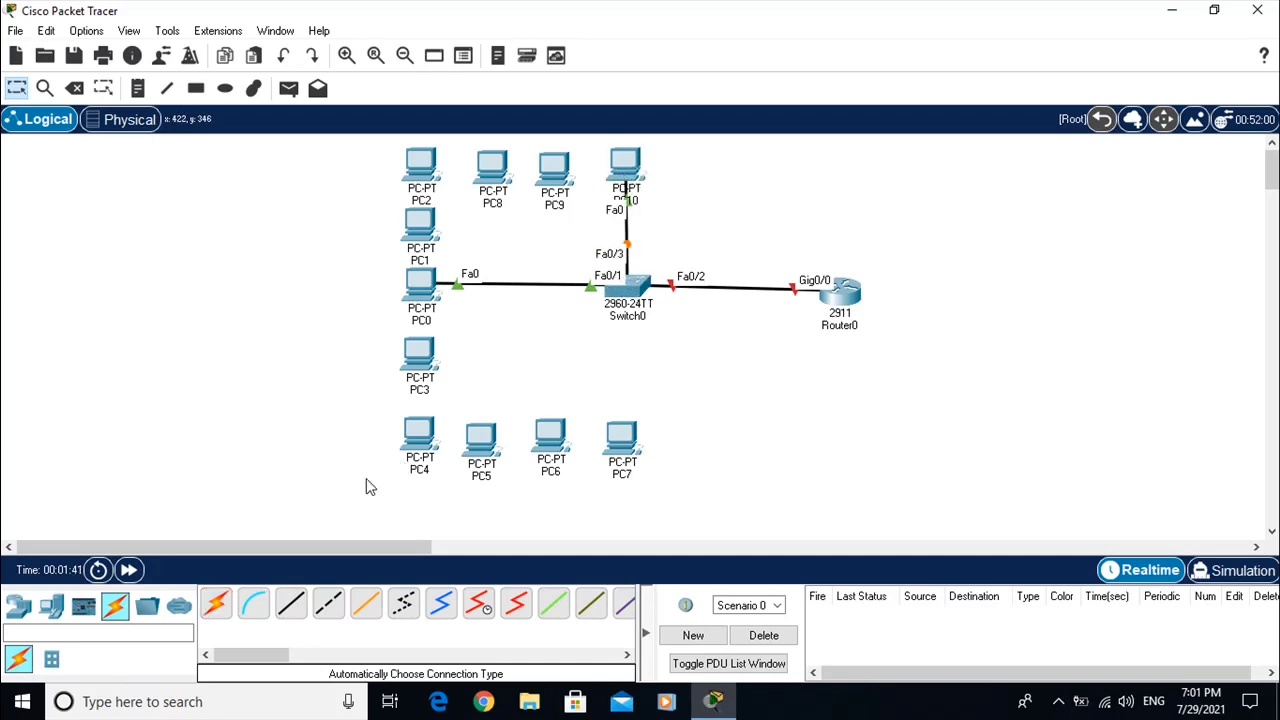
left_click(216, 603)
left_click(628, 288)
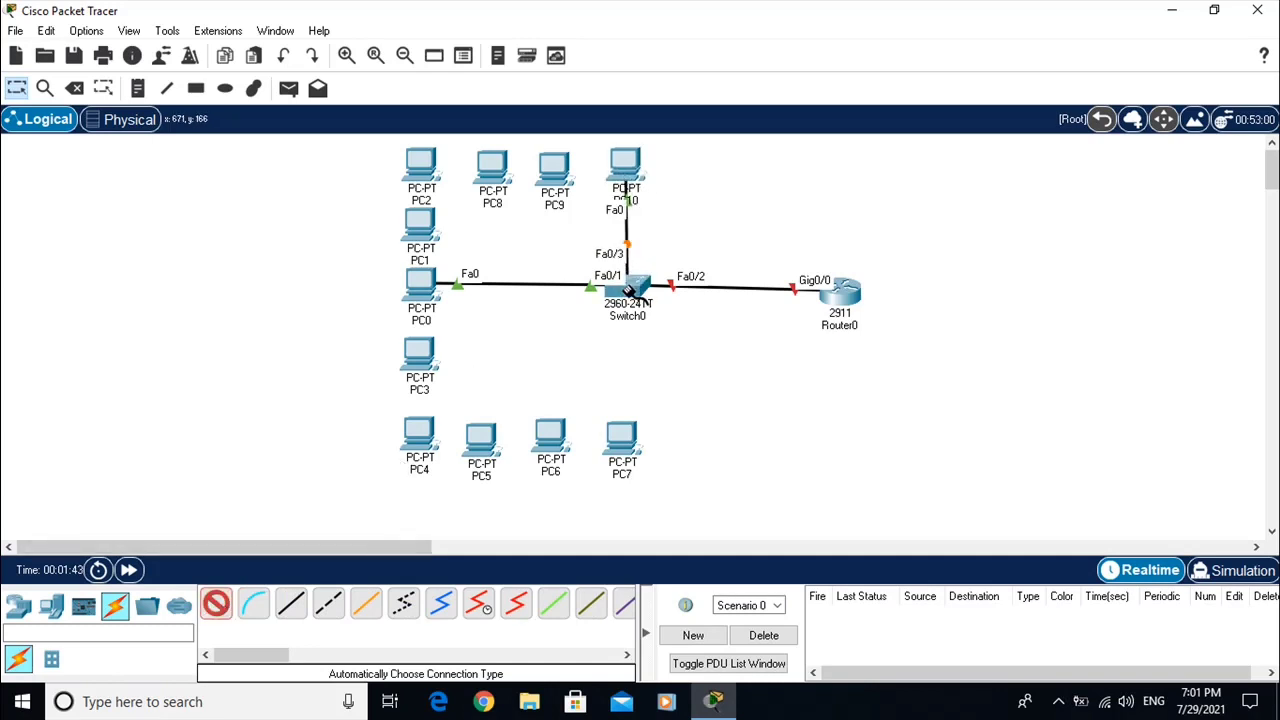
left_click(555, 172)
- Connect Switch0 to PC8 and PC2 using automatically chosen connection types
left_click(216, 603)
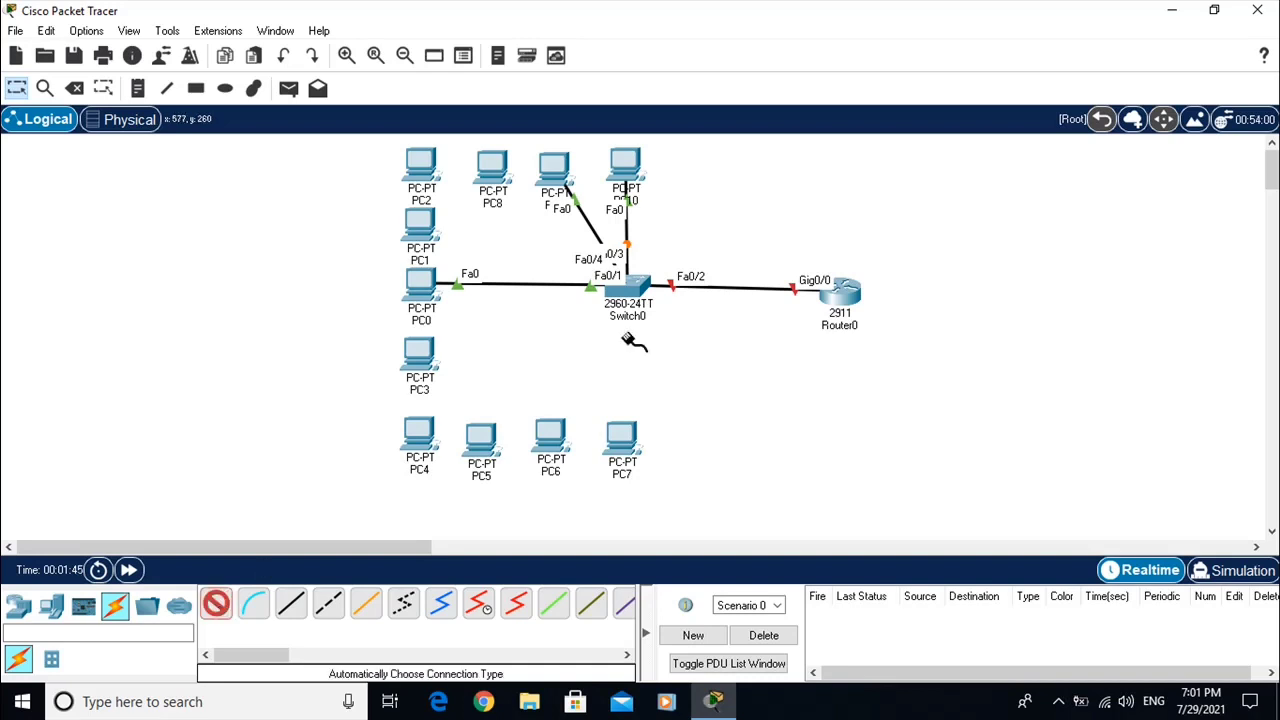
left_click(620, 292)
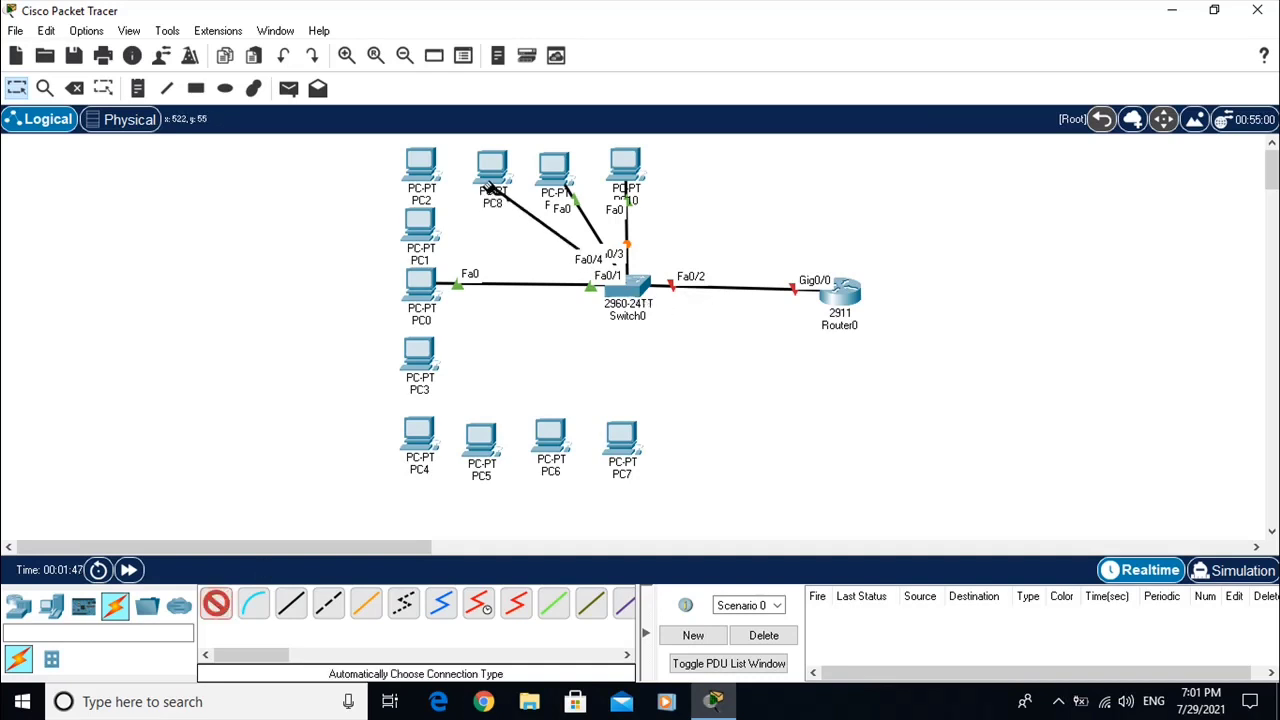
left_click(492, 170)
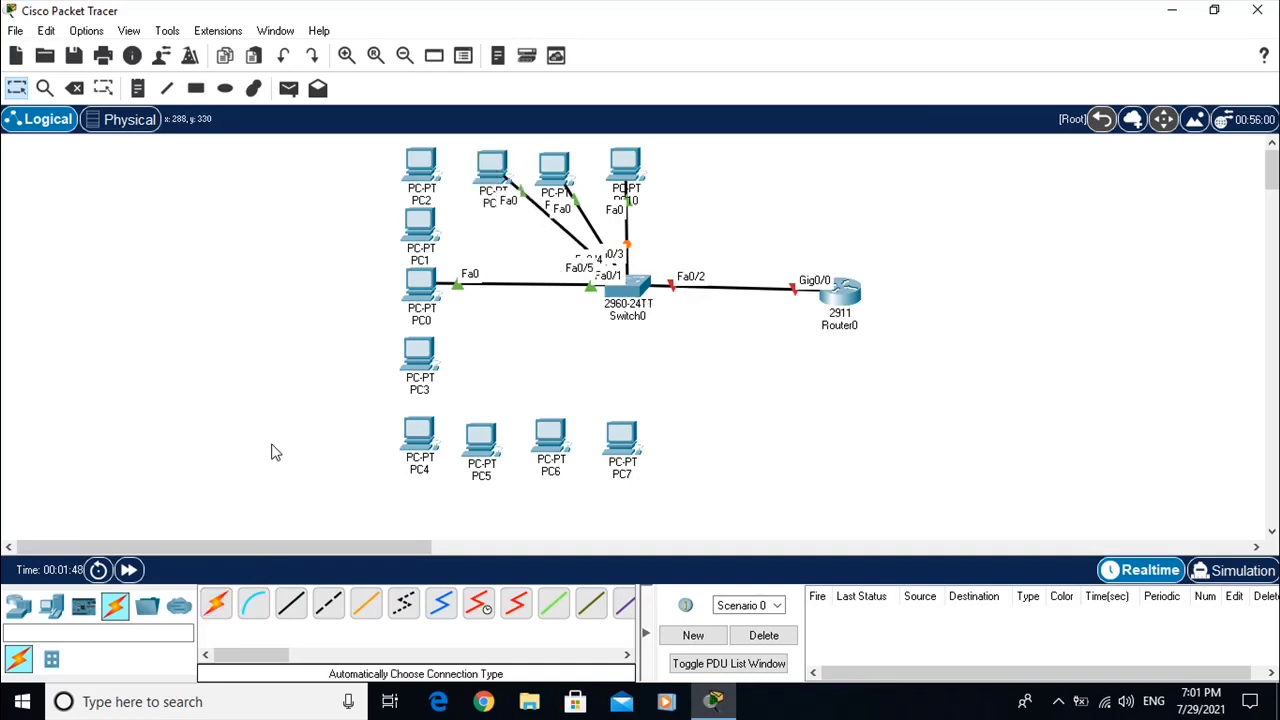
left_click(216, 603)
left_click(636, 298)
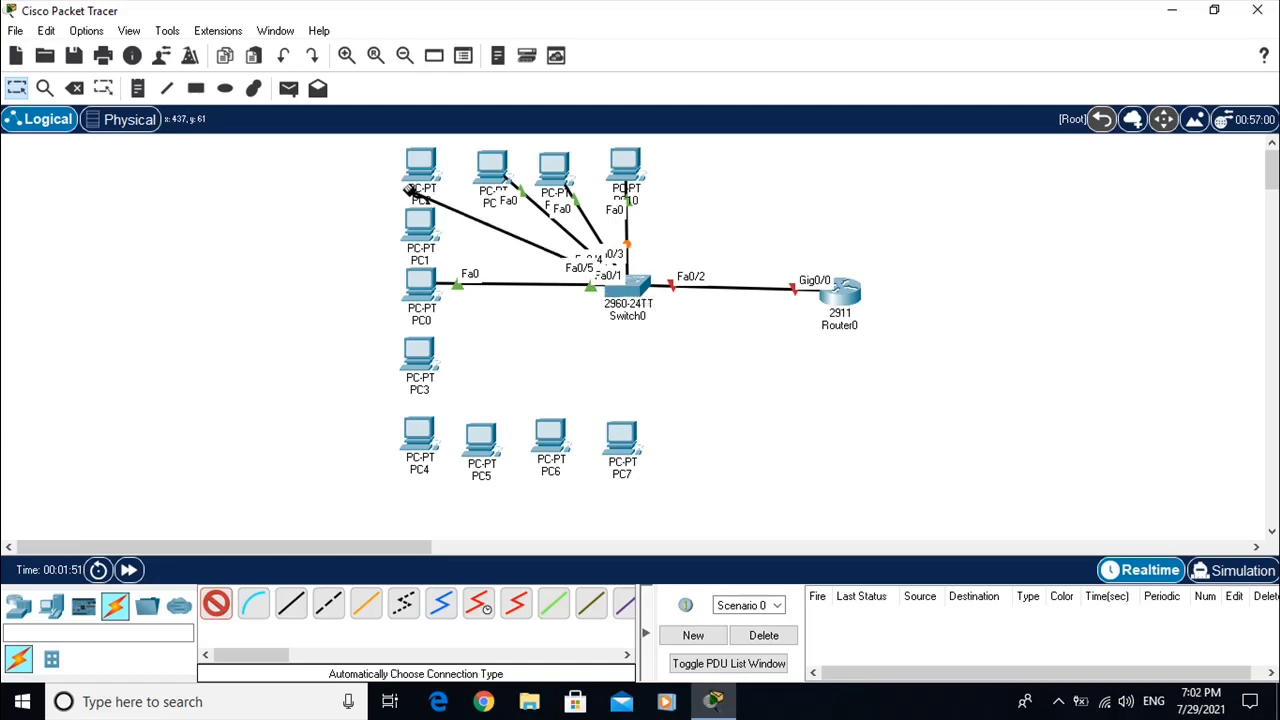
left_click(420, 176)
- Connect Switch0 to PC1 and PC3 using automatically chosen connection types
left_click(212, 612)
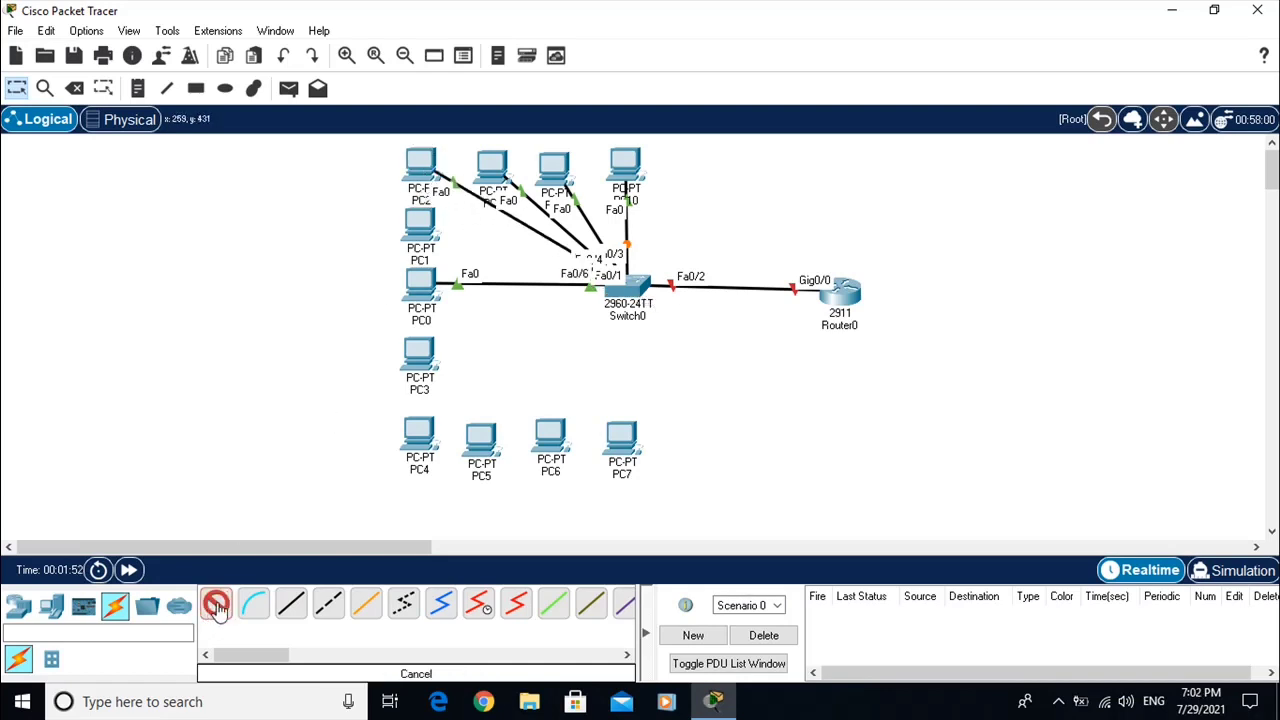
left_click(656, 373)
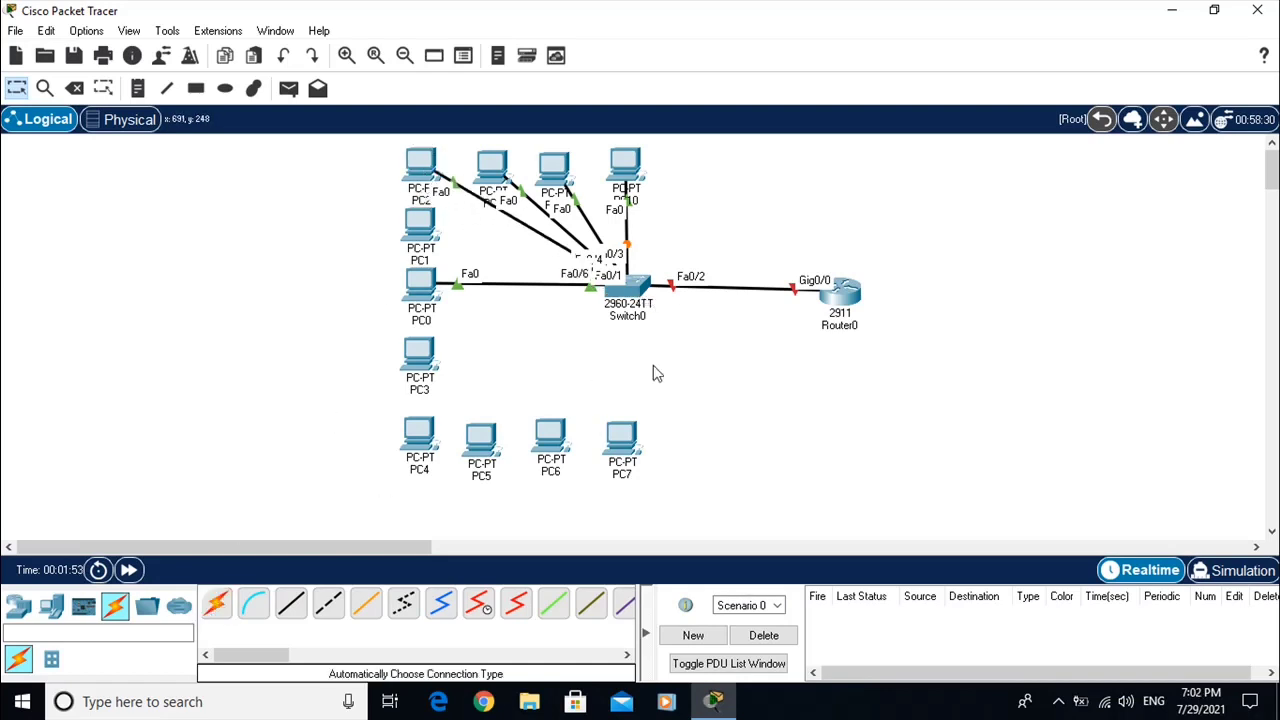
left_click(217, 604)
left_click(612, 290)
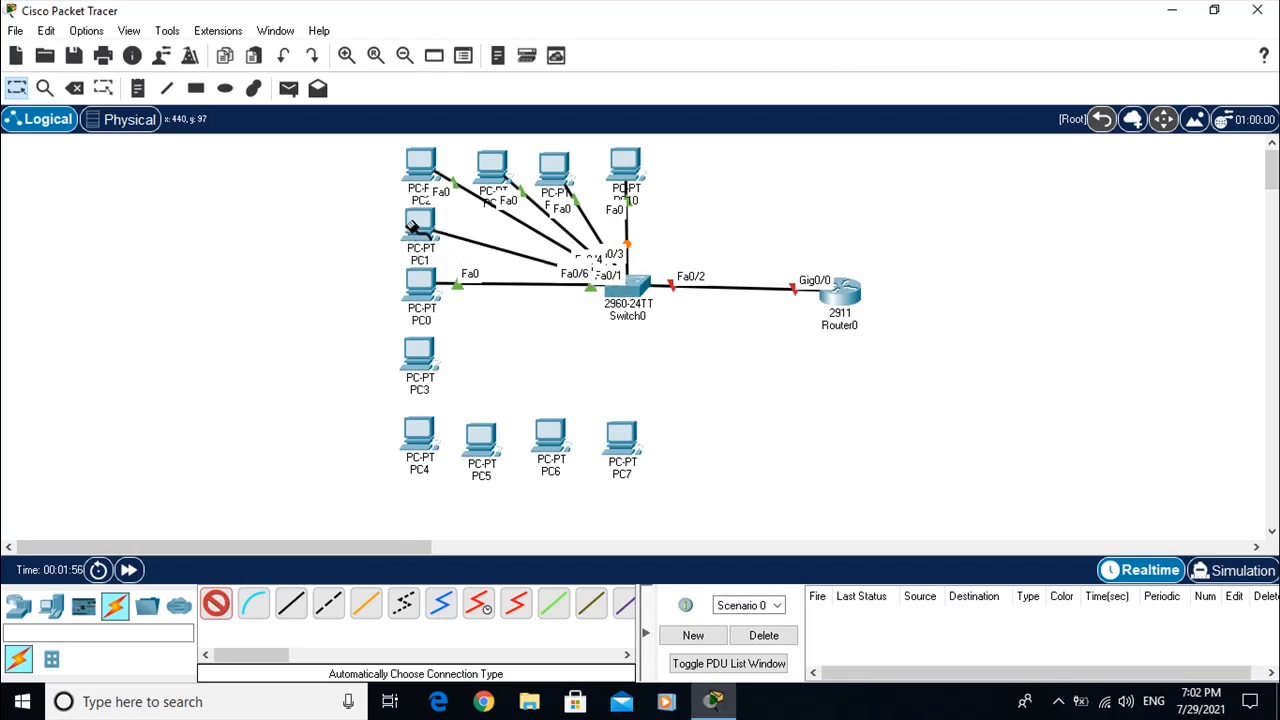
left_click(420, 231)
left_click(215, 604)
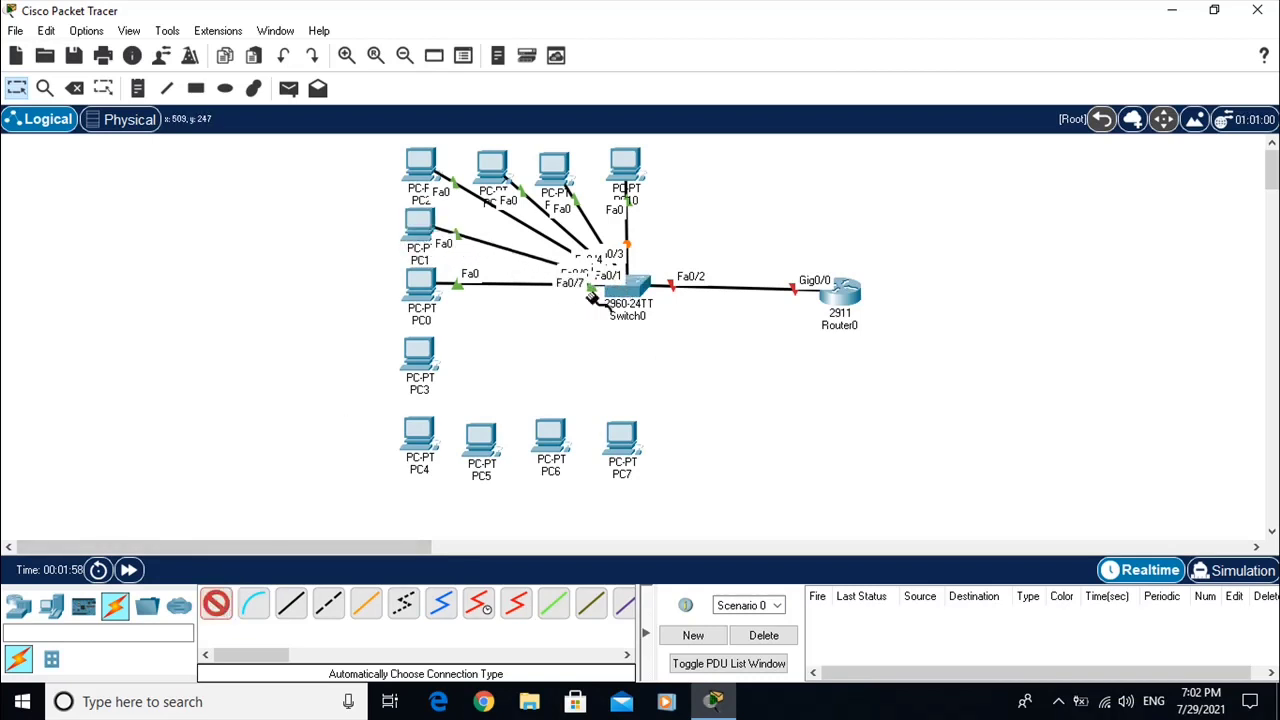
left_click(632, 289)
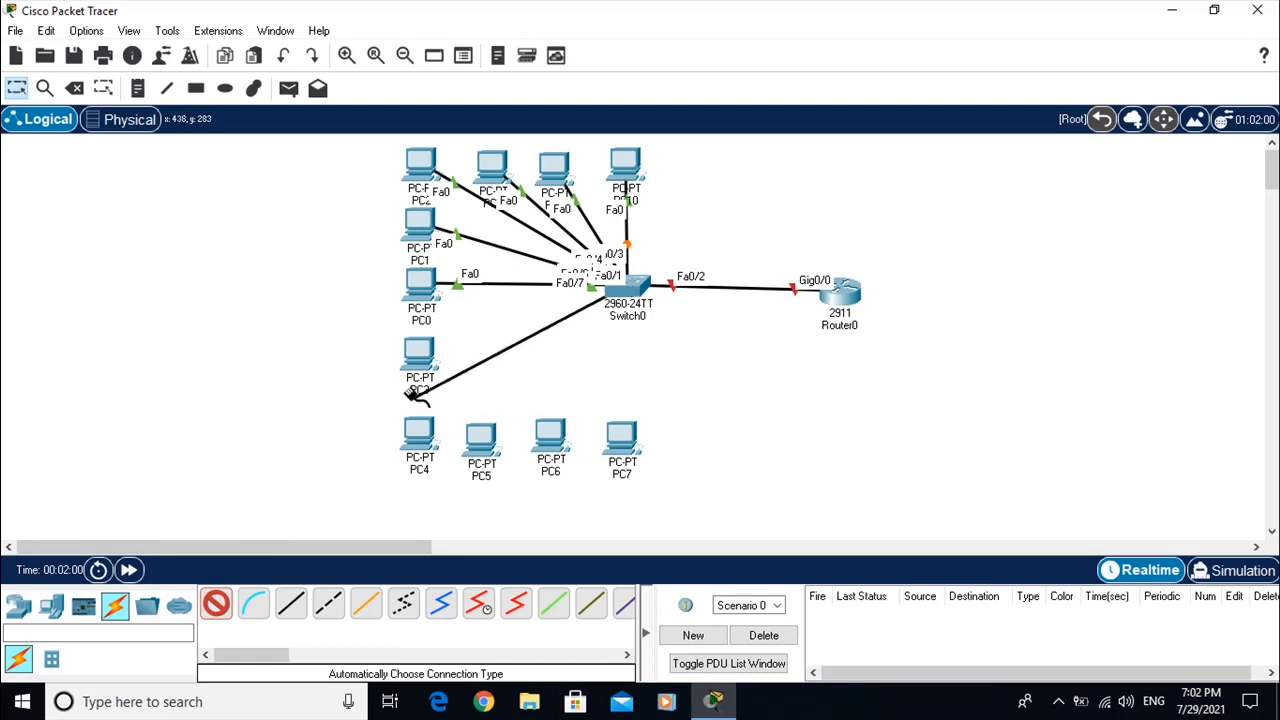
left_click(420, 360)
- Connect Switch0 to PC4 and PC5 using automatically chosen connection types
left_click(215, 604)
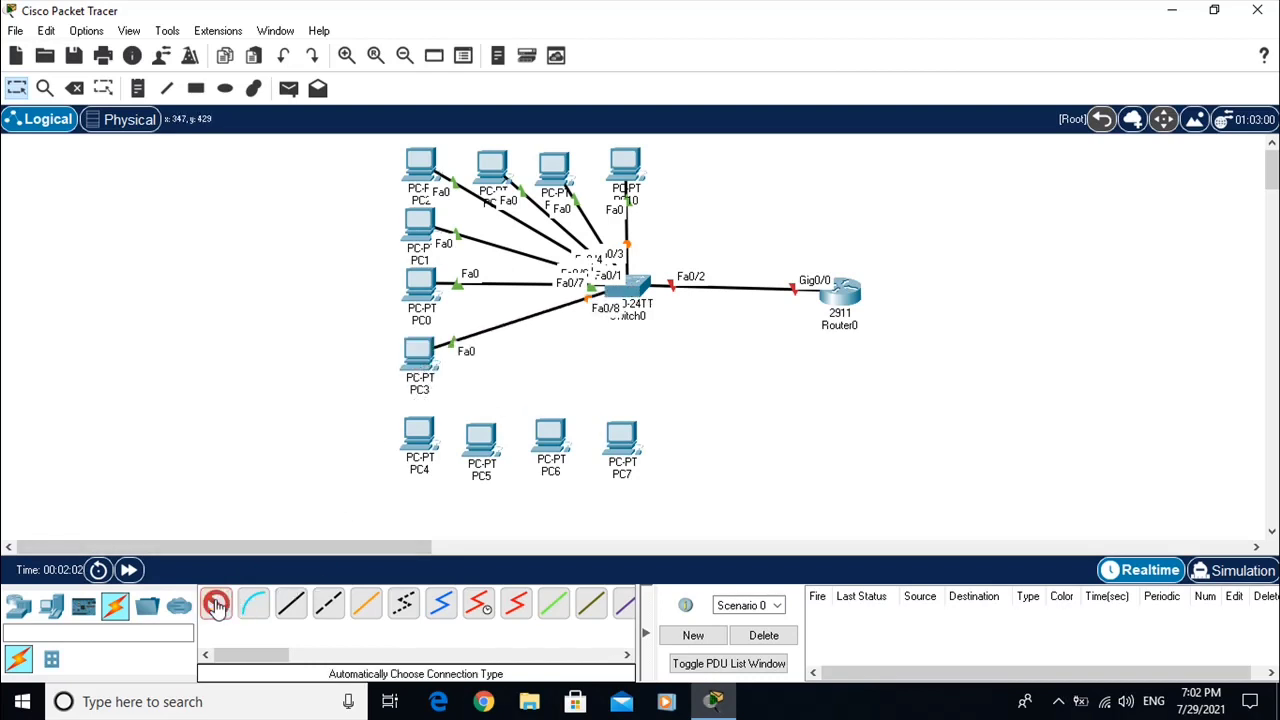
left_click(632, 300)
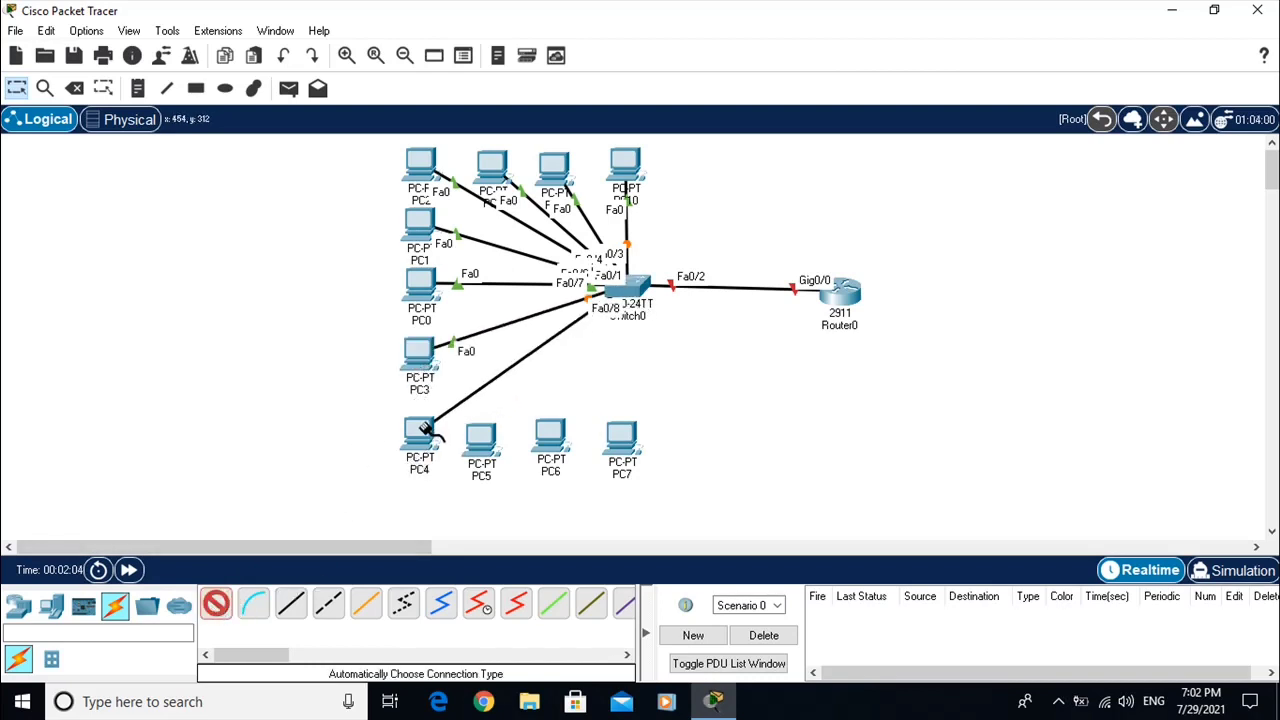
left_click(421, 436)
left_click(215, 604)
left_click(632, 300)
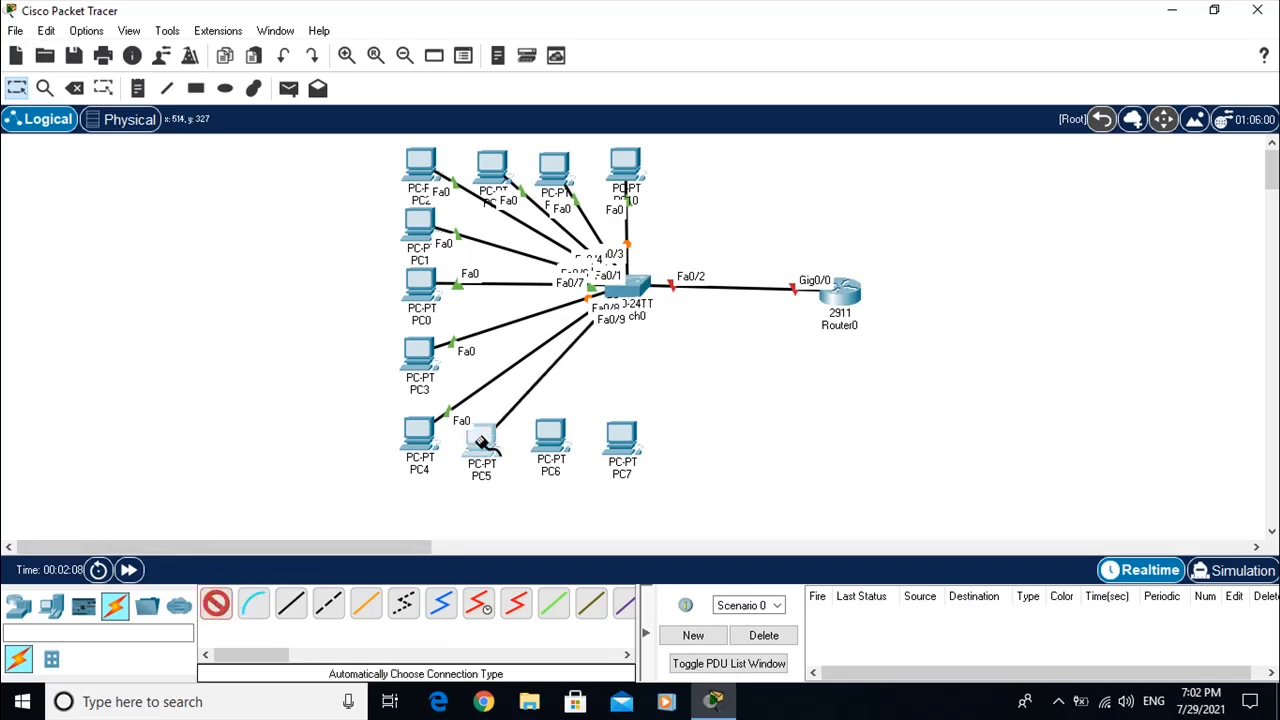
left_click(481, 440)
- Connect Switch0 to PC6 and PC7 using automatically chosen connection types
left_click(215, 604)
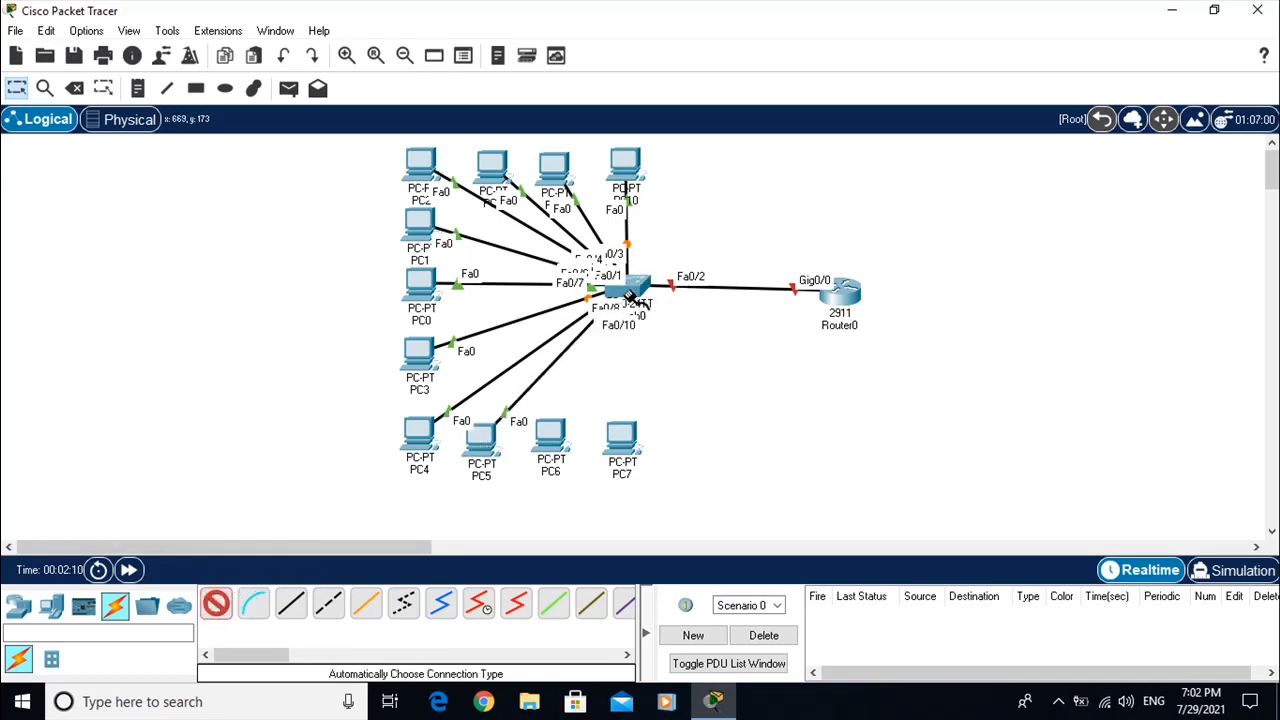
left_click(634, 298)
left_click(549, 438)
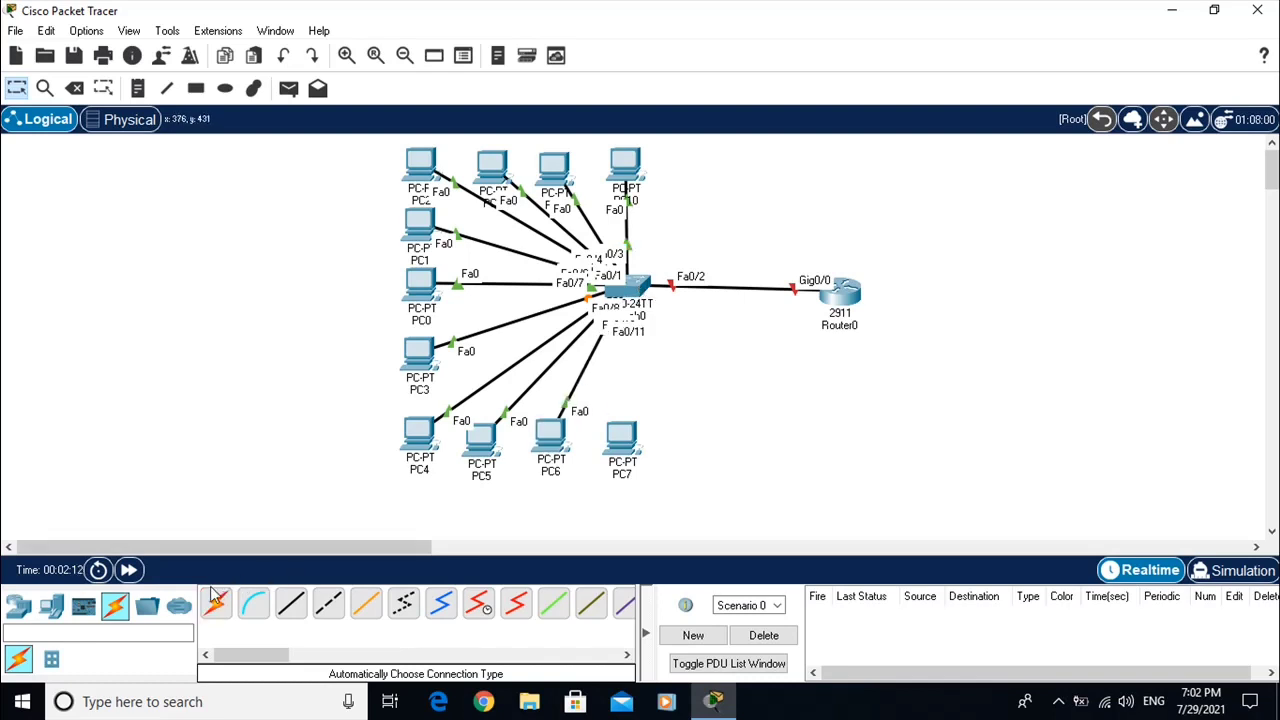
left_click(215, 604)
left_click(622, 292)
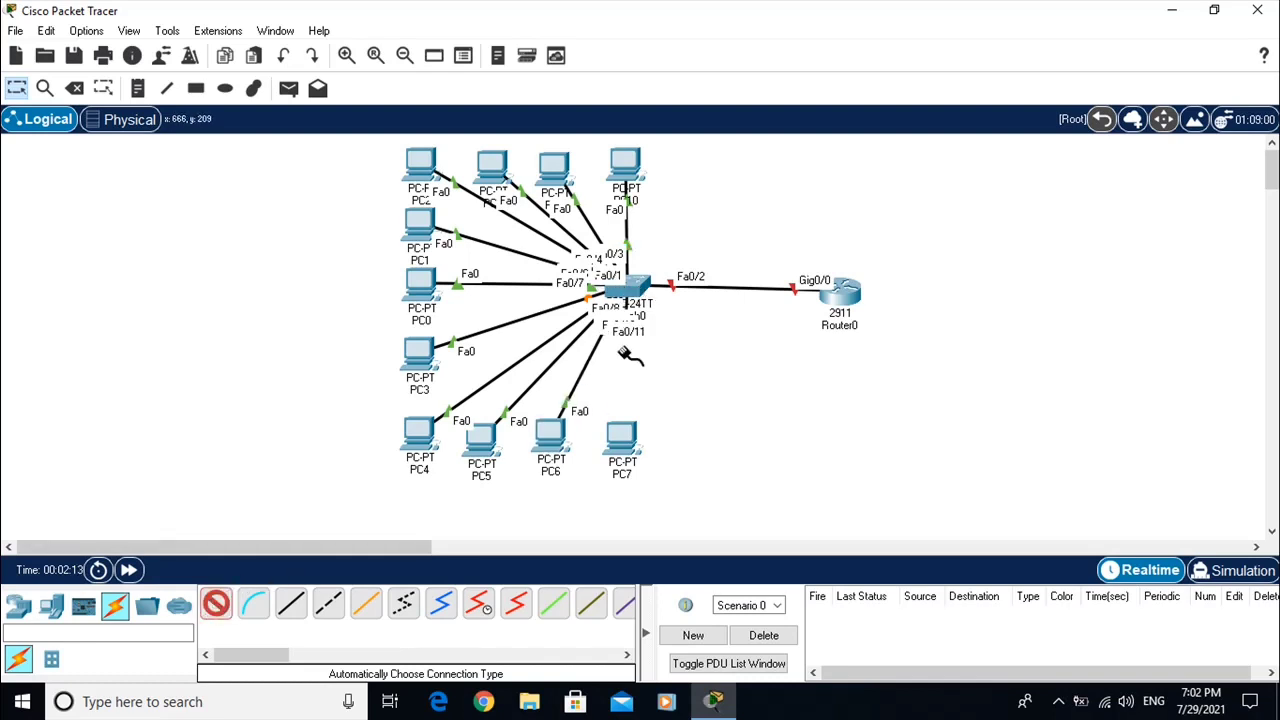
left_click(621, 445)
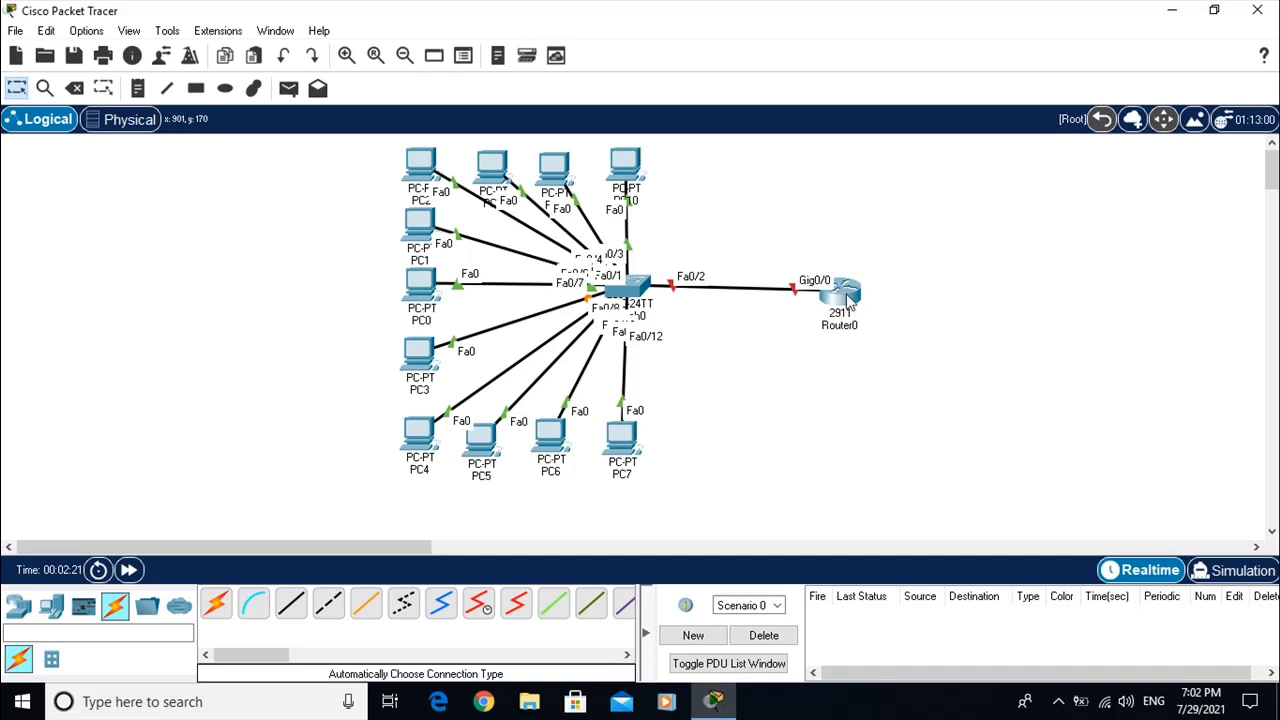
- Open Router0's command line and decline the initial configuration dialog to reach the Router prompt
mouse_move(848, 303)
left_click(843, 300)
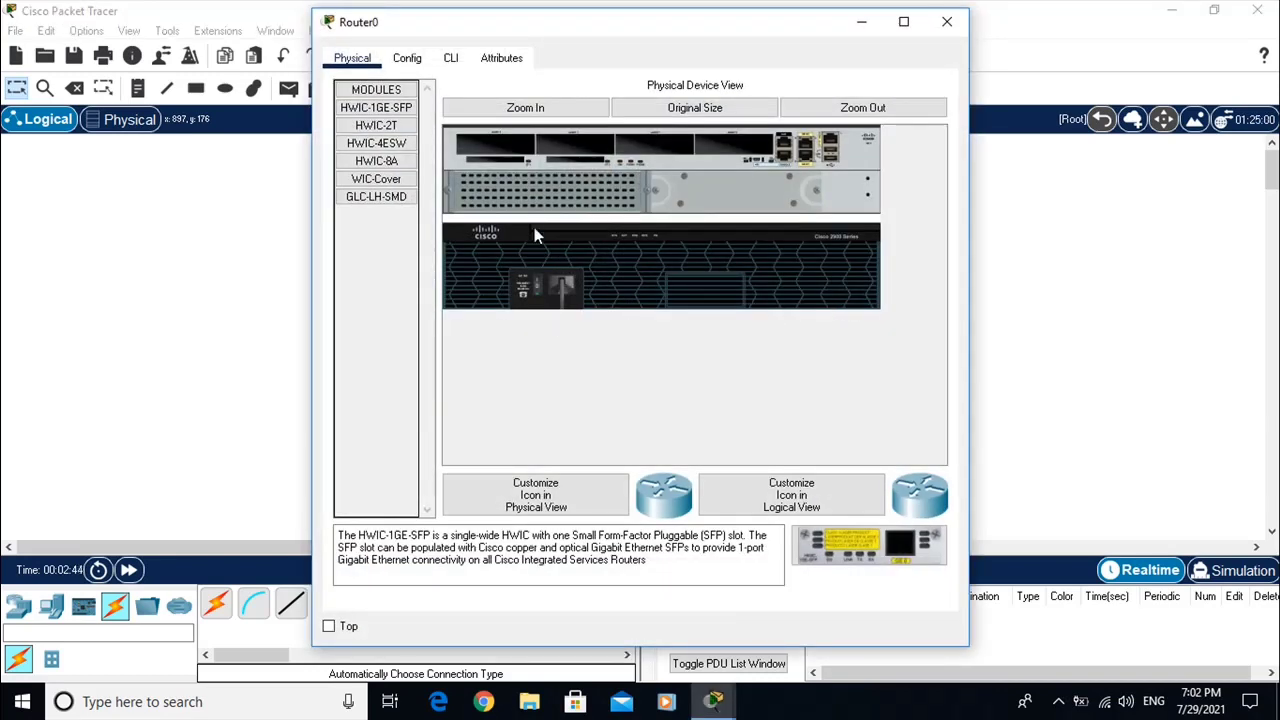
left_click(451, 60)
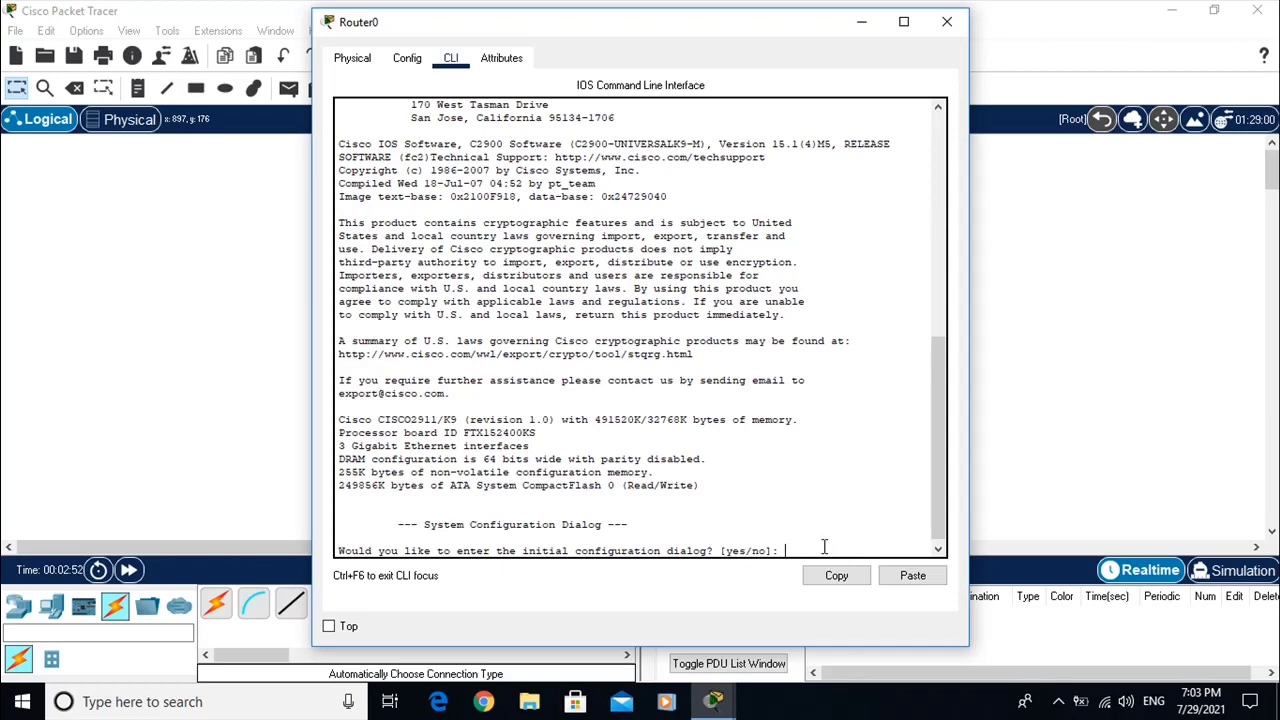
type("o")
key("Return")
key("Return")
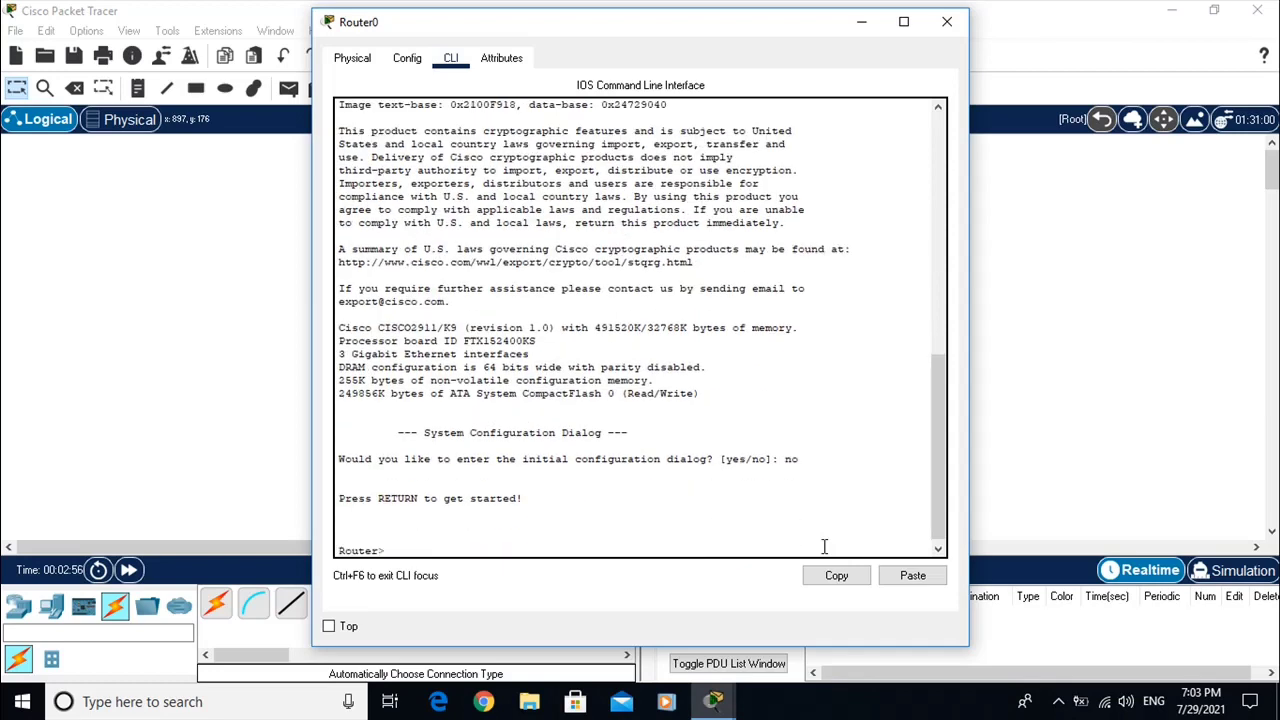
- Enter privileged mode, enter global configuration mode with conf t, and set the router's hostname to R1
type("enable")
key("Return")
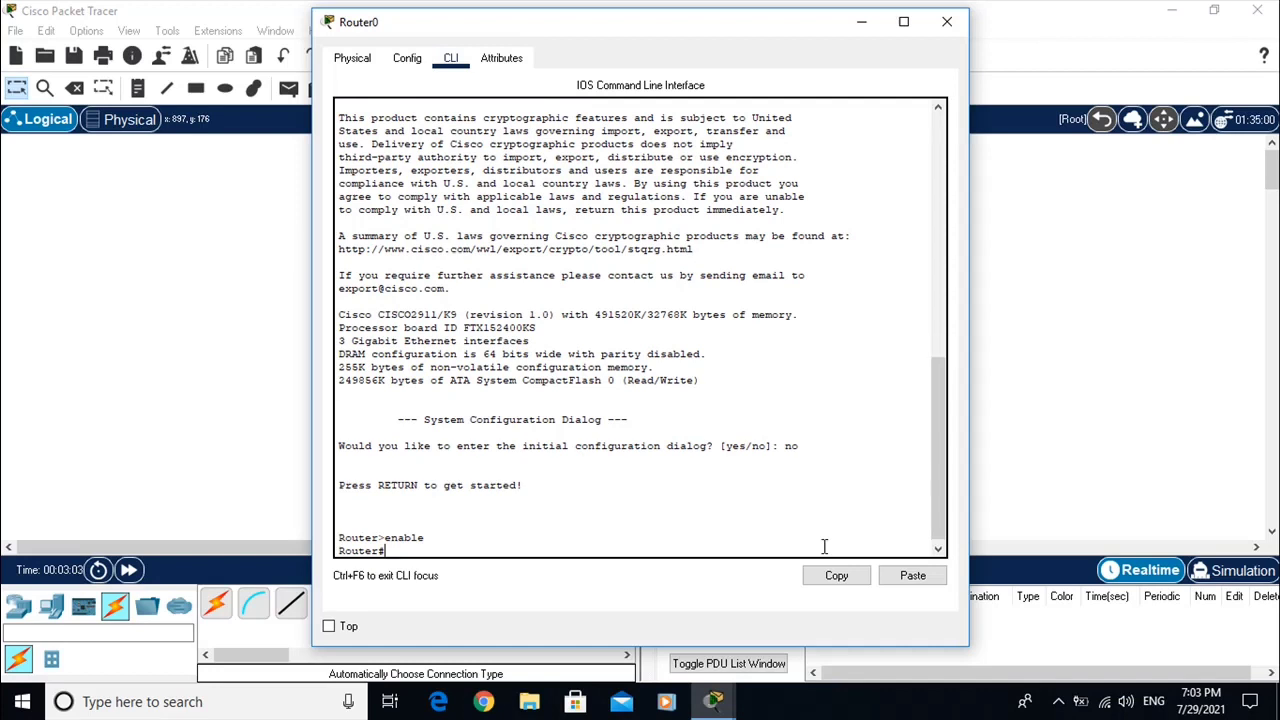
type("conf t")
key("Return")
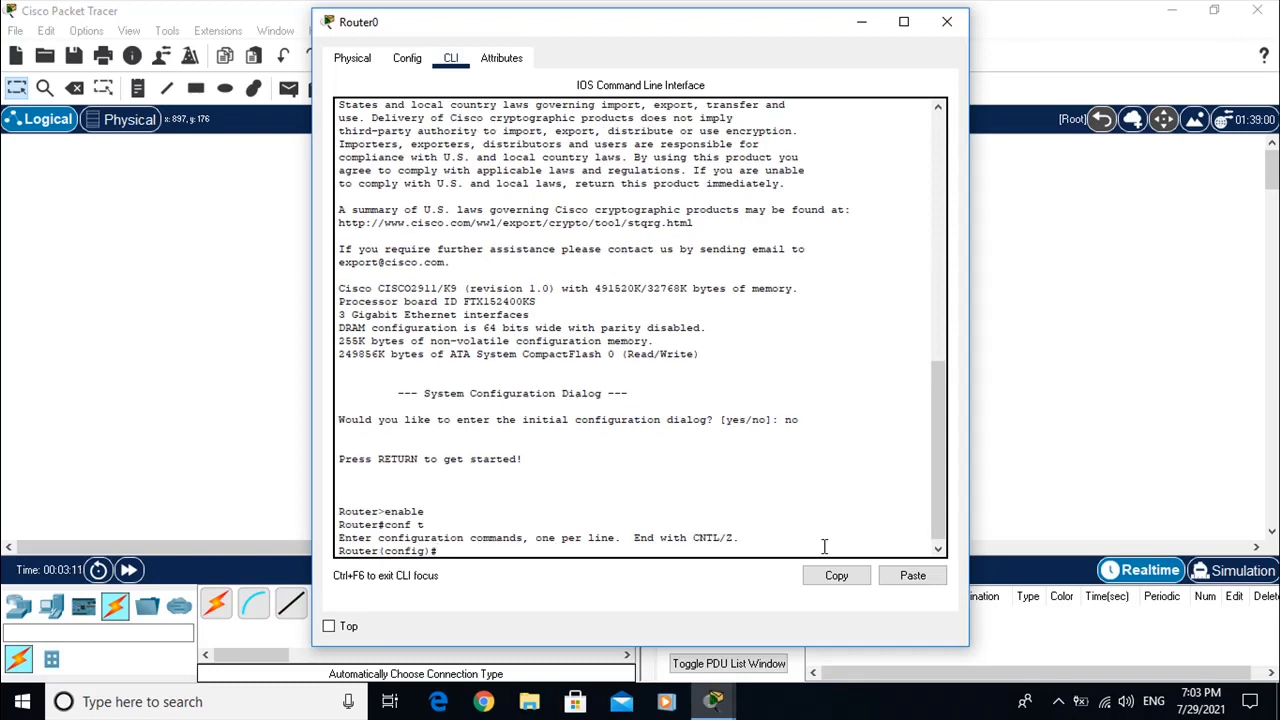
type("hostname R1")
key("Return")
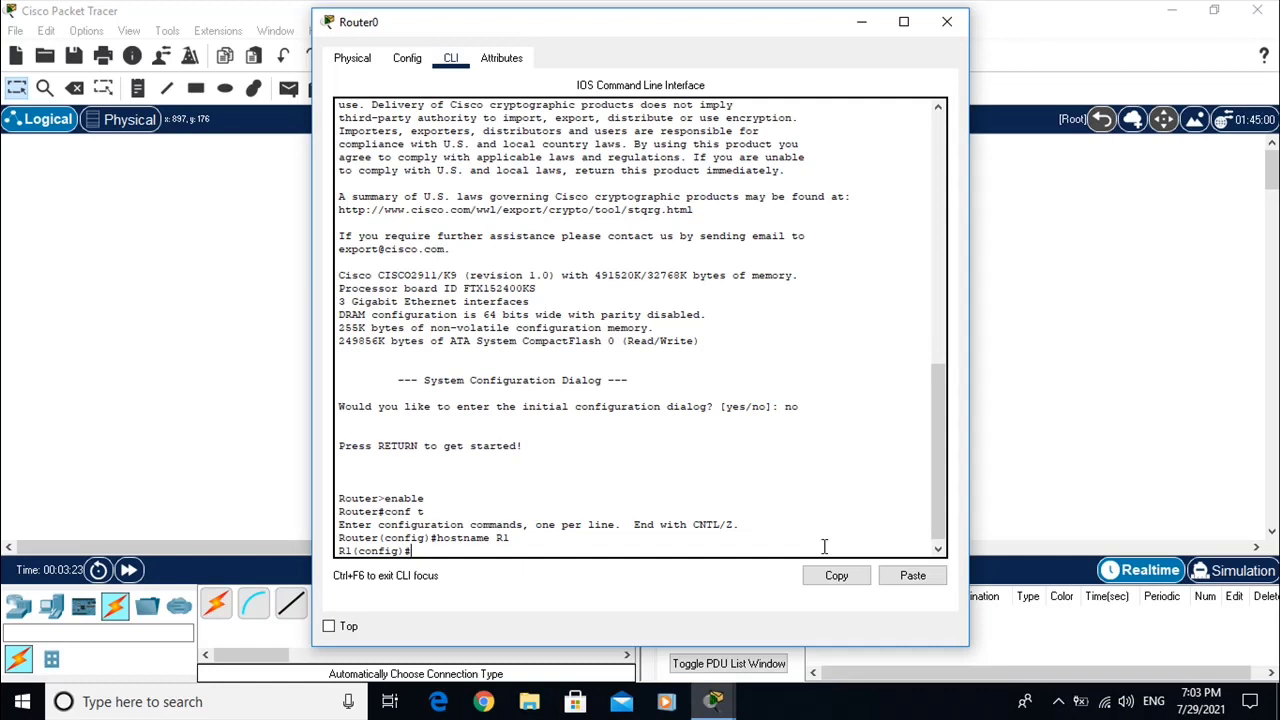
- Give interface g0/0 the IP address 192.168.1.1 with mask 255.255.255.0, enable it with no shutdown, and exit interface configuration
type("interface g0/0")
key("Return")
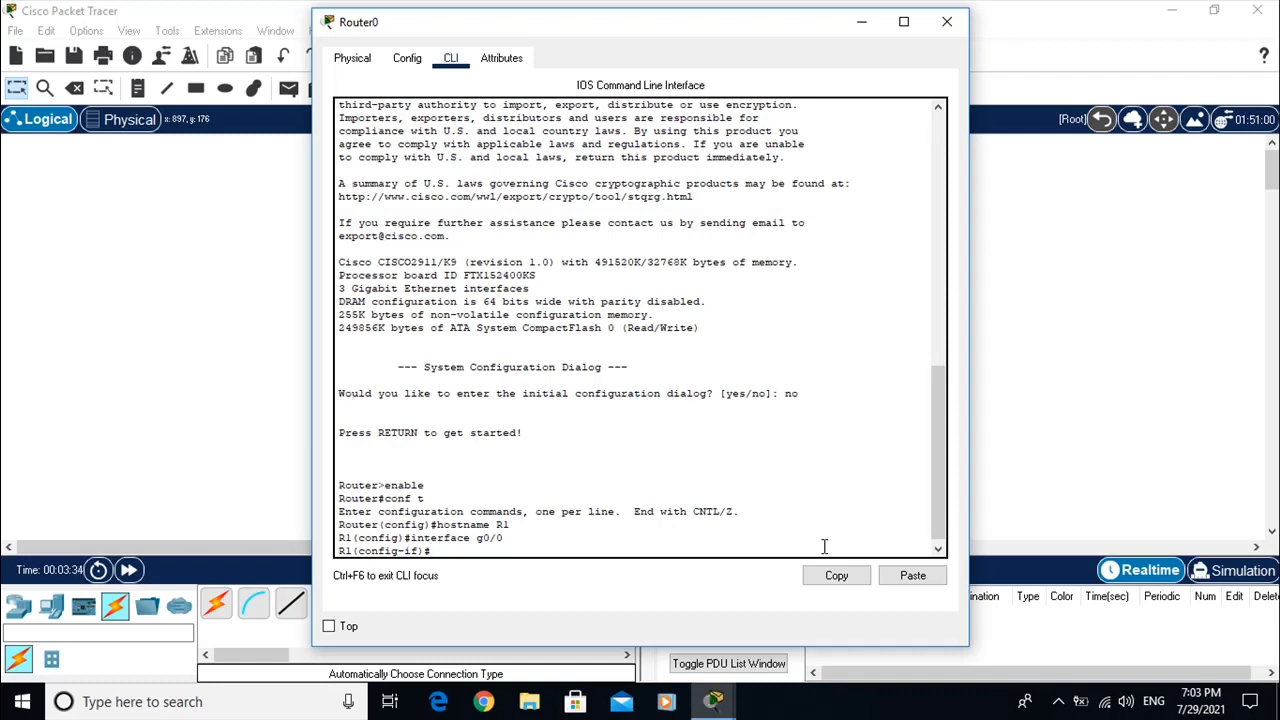
type("ip address 192.168")
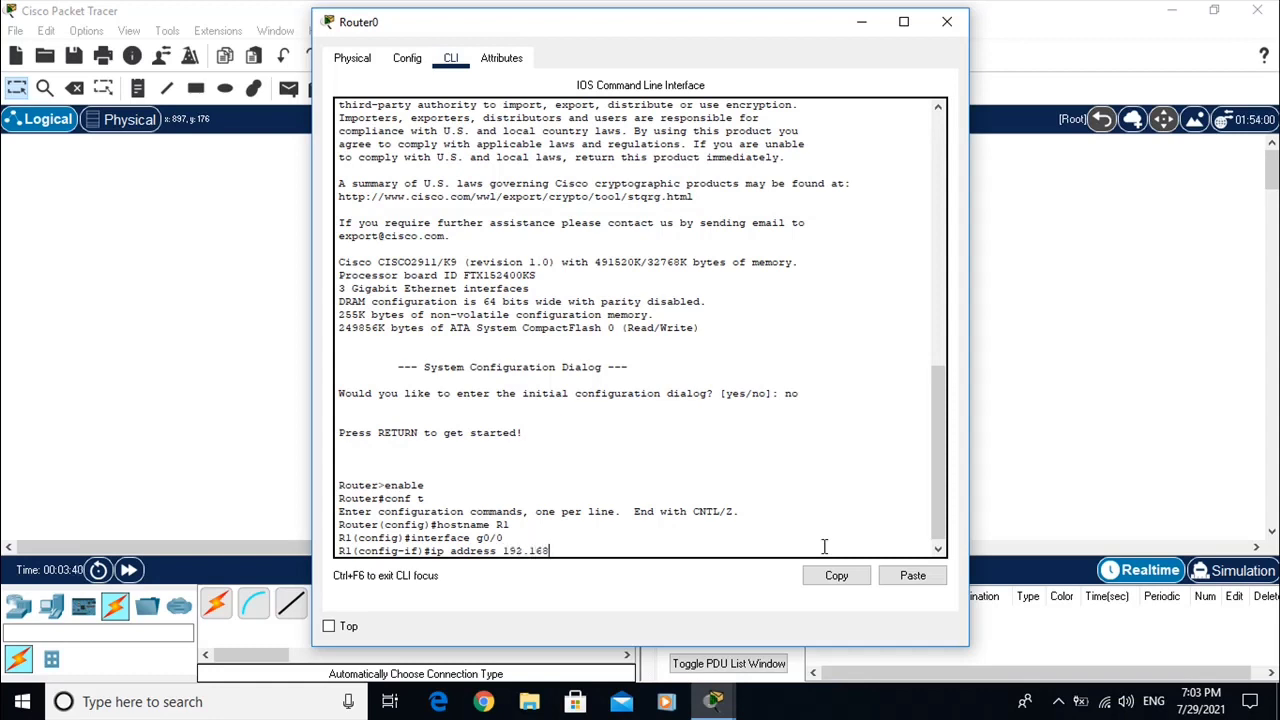
type(".1.1 255.255.255.0")
key("Return")
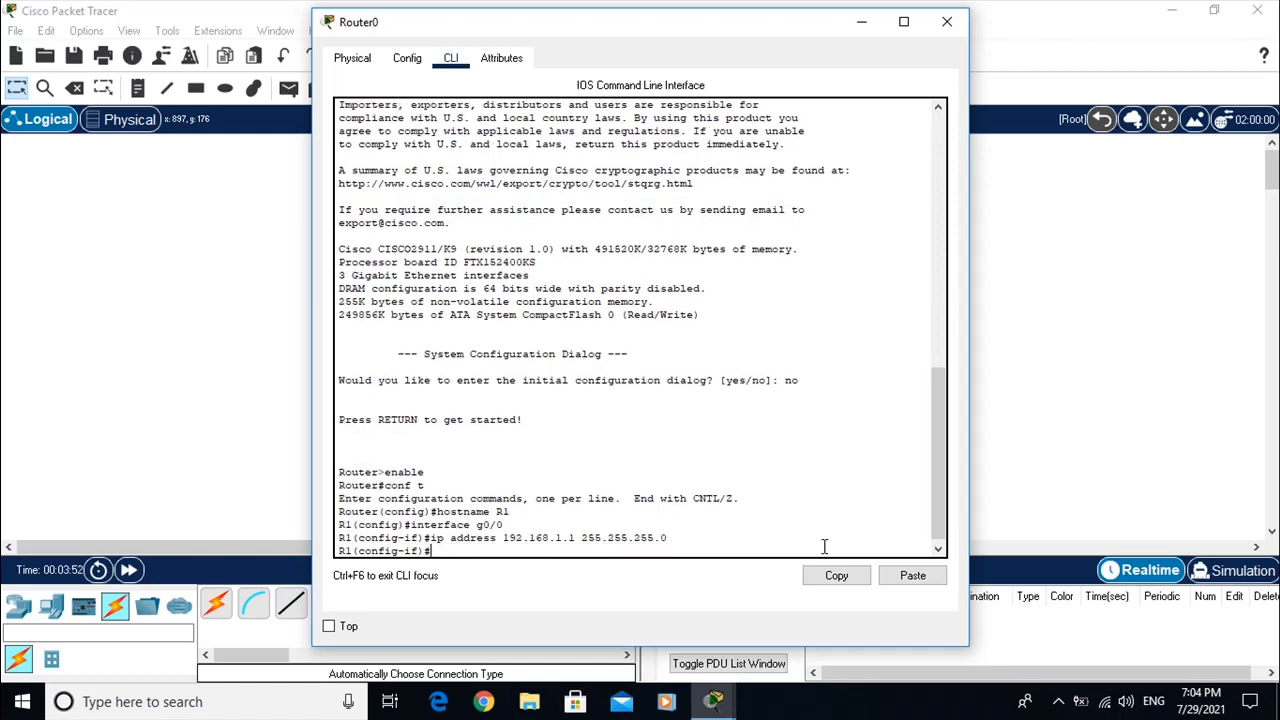
type("o shutdown")
key("Return")
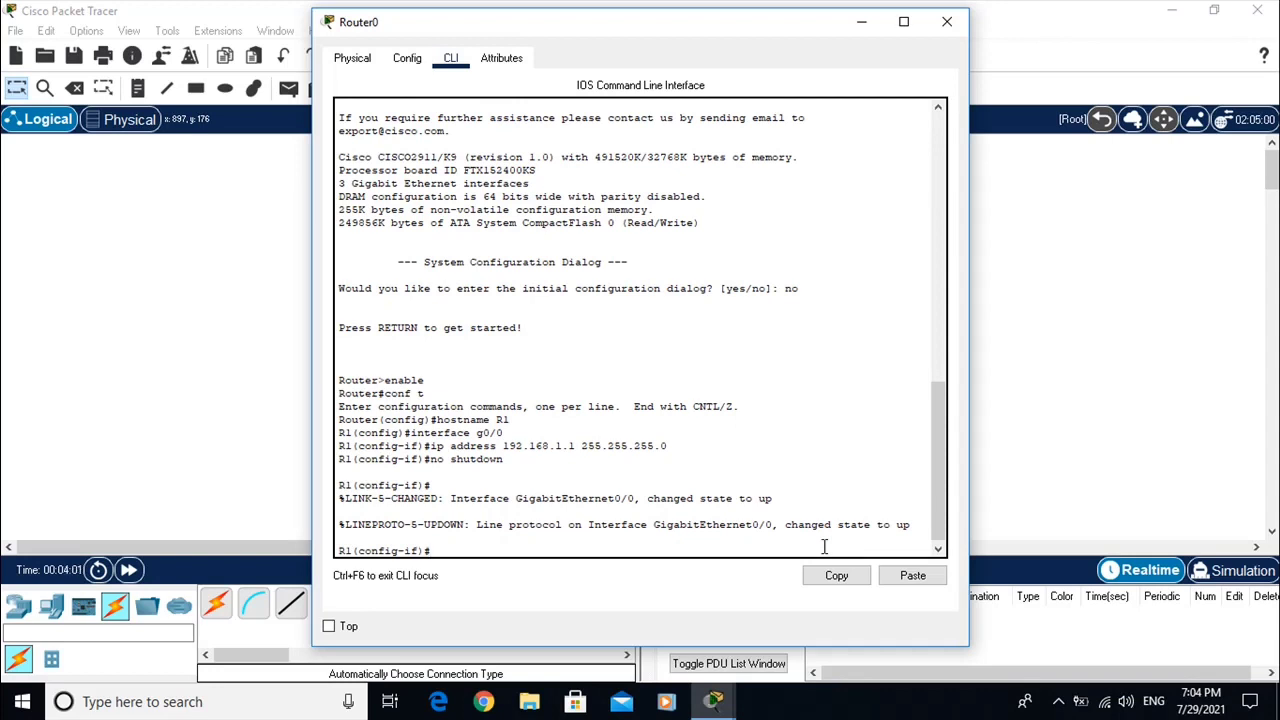
type("exit")
key("Return")
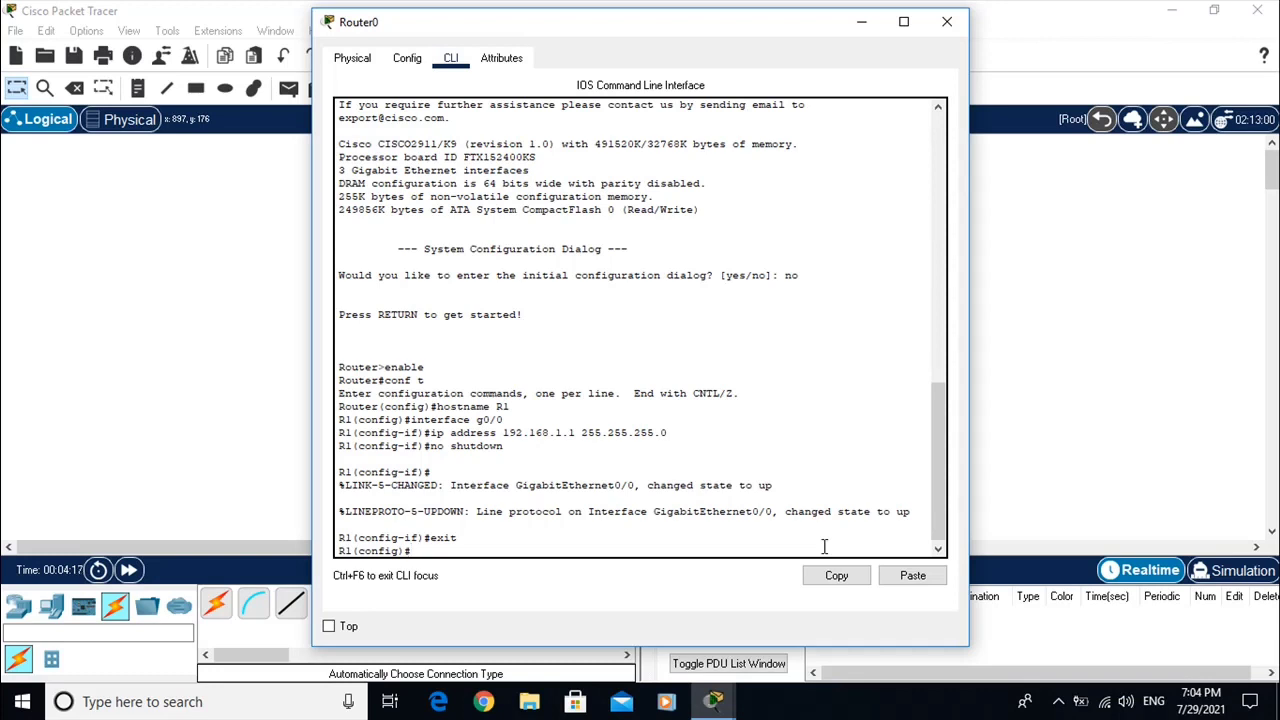
- Create a DHCP pool named CCNA for network 192.168.1.0 with mask 255.255.255.0
type("ip dhcp pool CCNA")
key("Return")
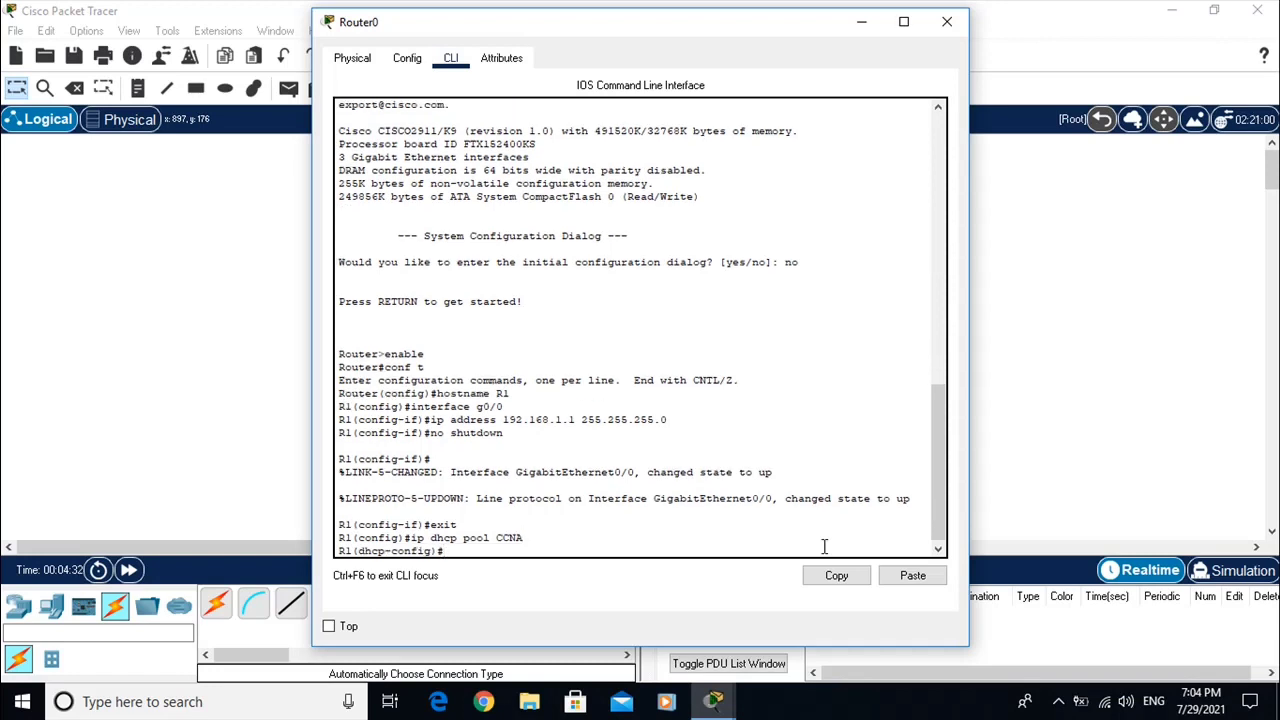
type("network 192.168.1.0 255.2")
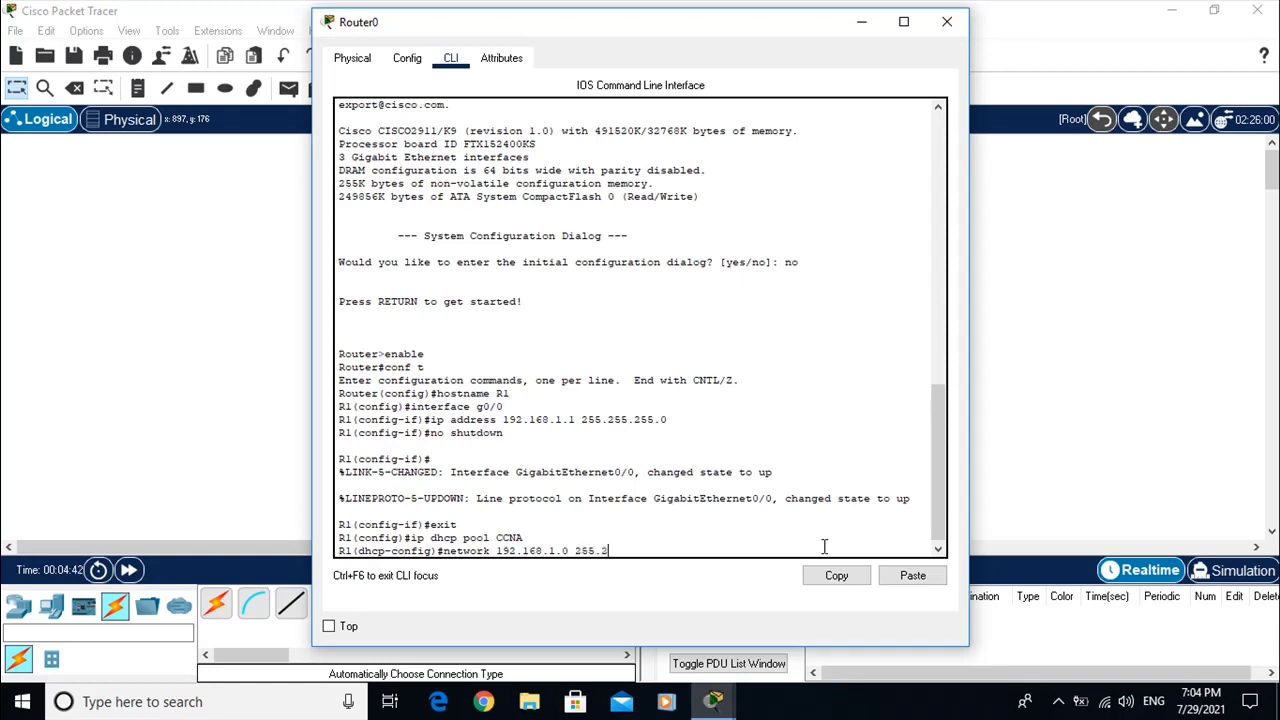
type("55.255.0")
key("Return")
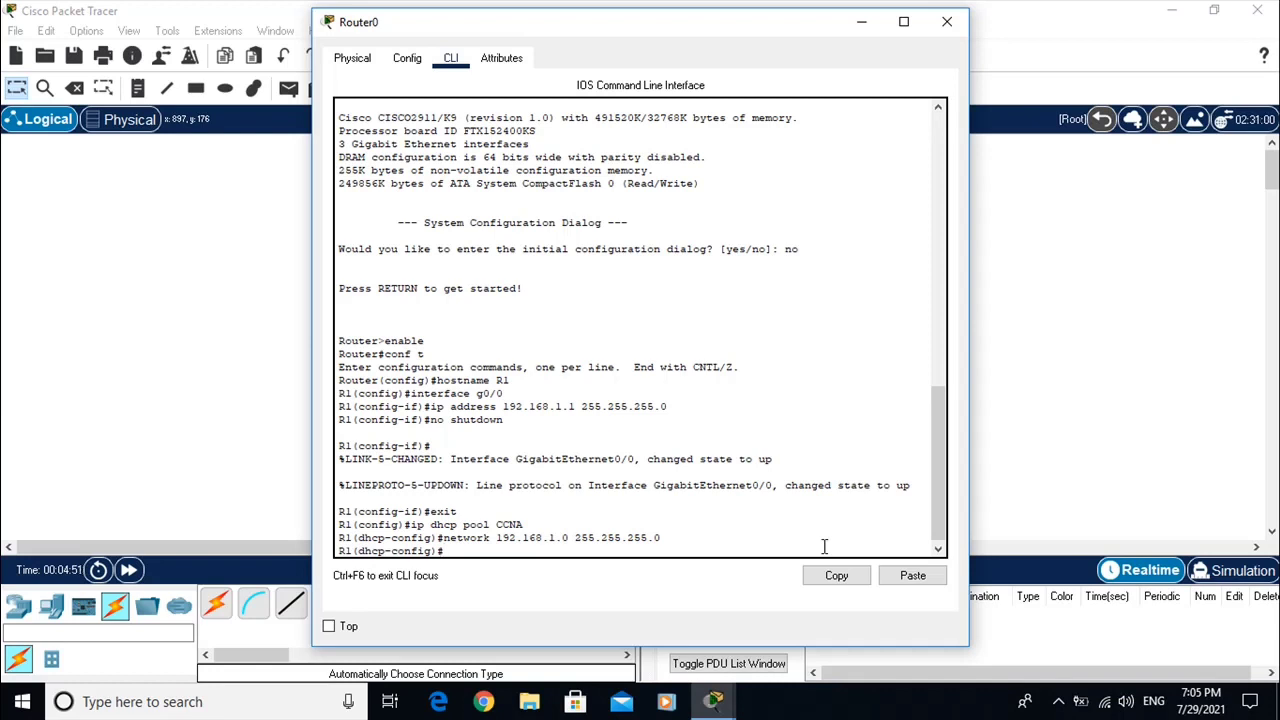
- Try to set the DHCP pool's default gateway with the command defaul-router 192.168.1.1
type("defaul-router 192")
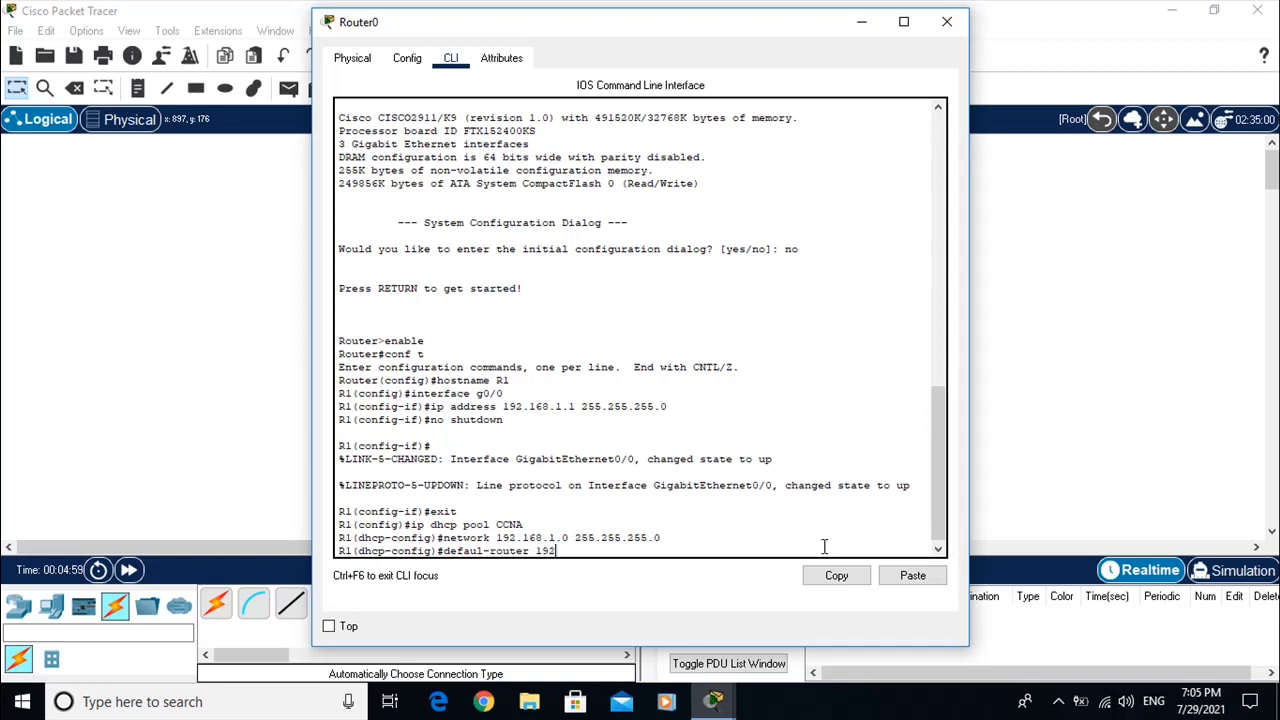
type(".168.1.1")
key("Return")
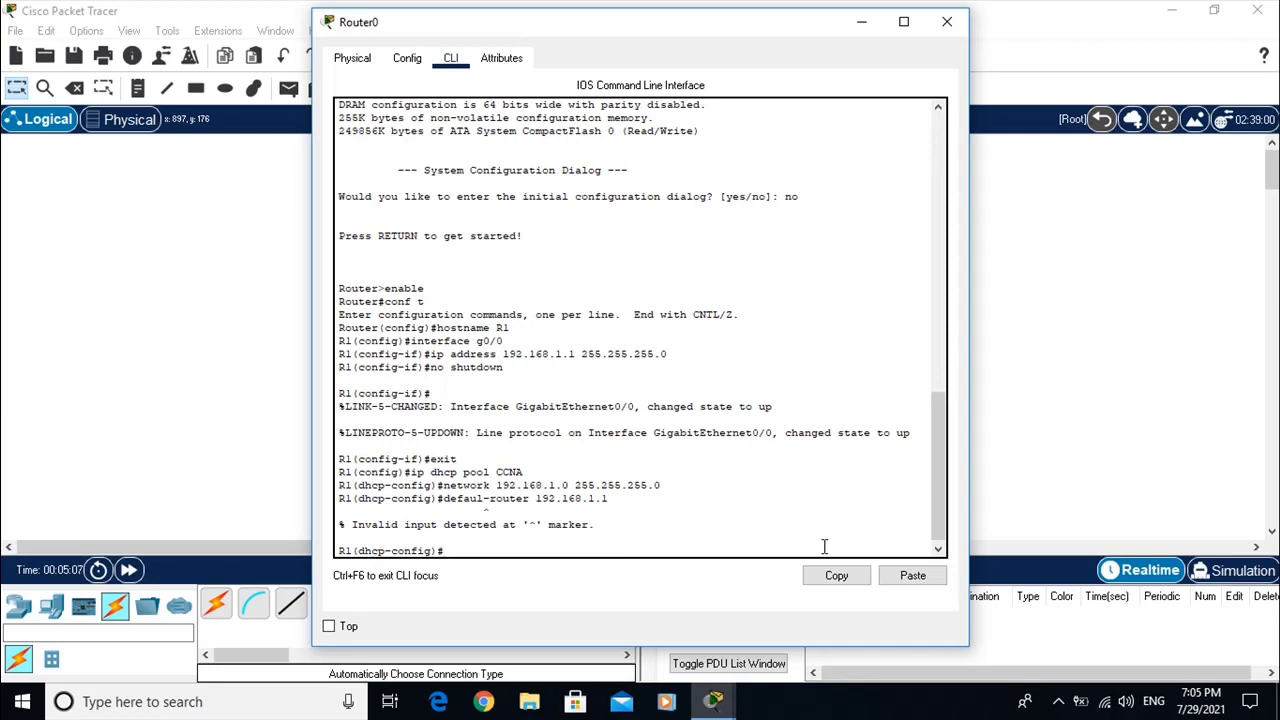
- Recall the last gateway command, correct it to default-router 192.168.1.1 and run it for the CCNA pool
key("Up")
key("Left")
key("Left")
key("Left")
key("Left")
key("Left")
key("Left")
key("Left")
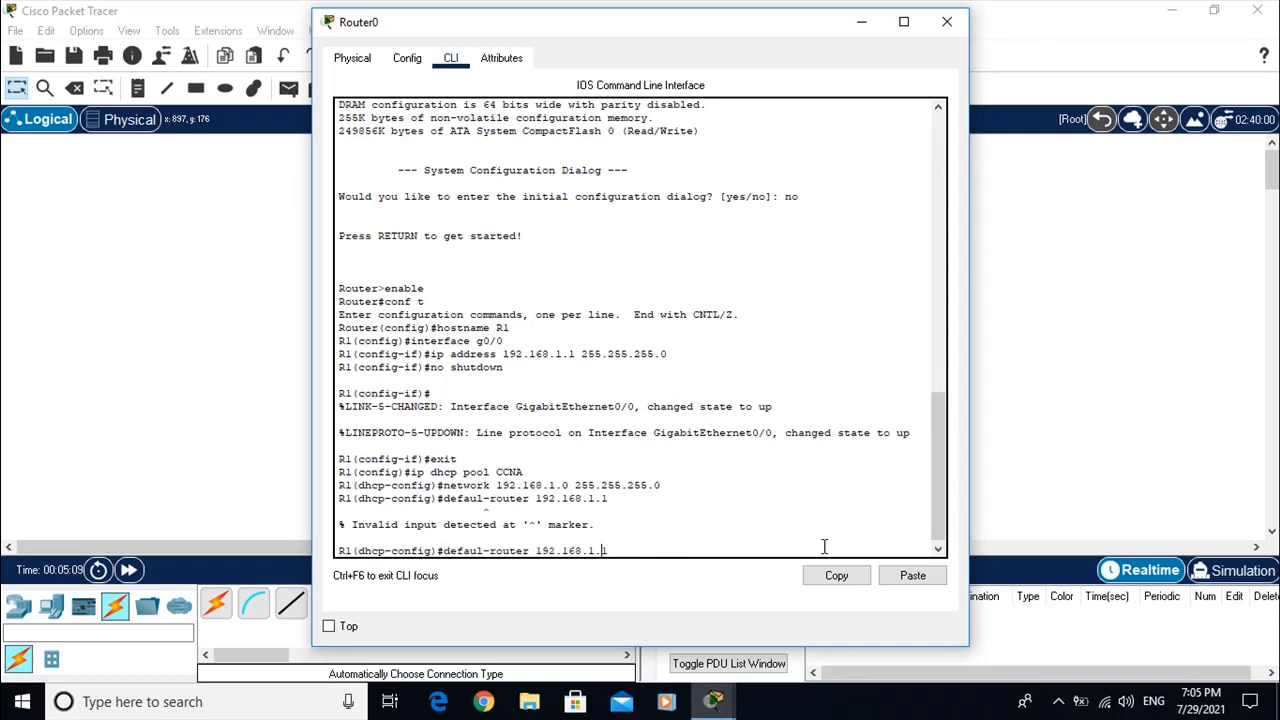
key("Left")
key("Left")
key("Left")
key("Left")
key("Left")
key("Left")
key("Left")
key("Left")
key("Left")
key("Left")
key("Left")
type("t")
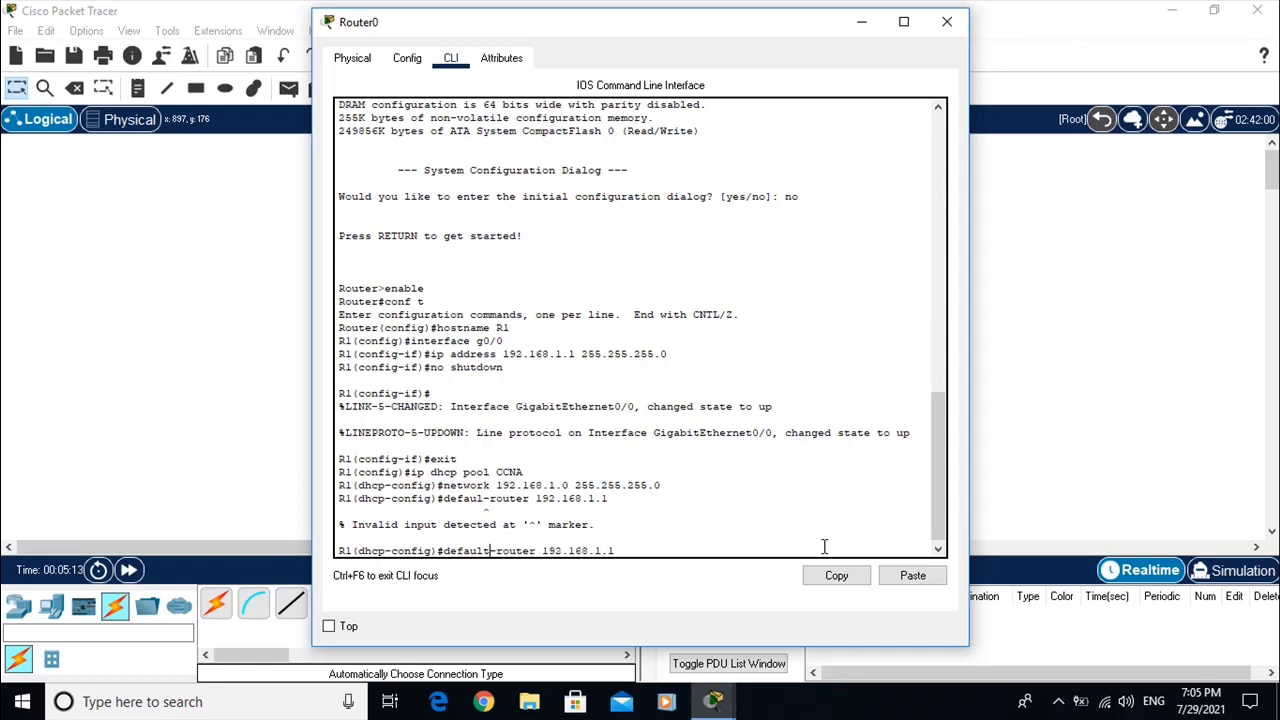
key("Right")
key("Right")
key("Right")
key("Right")
key("Right")
key("Right")
key("Right")
key("Right")
key("Right")
key("Right")
key("Right")
key("Right")
key("Right")
key("Return")
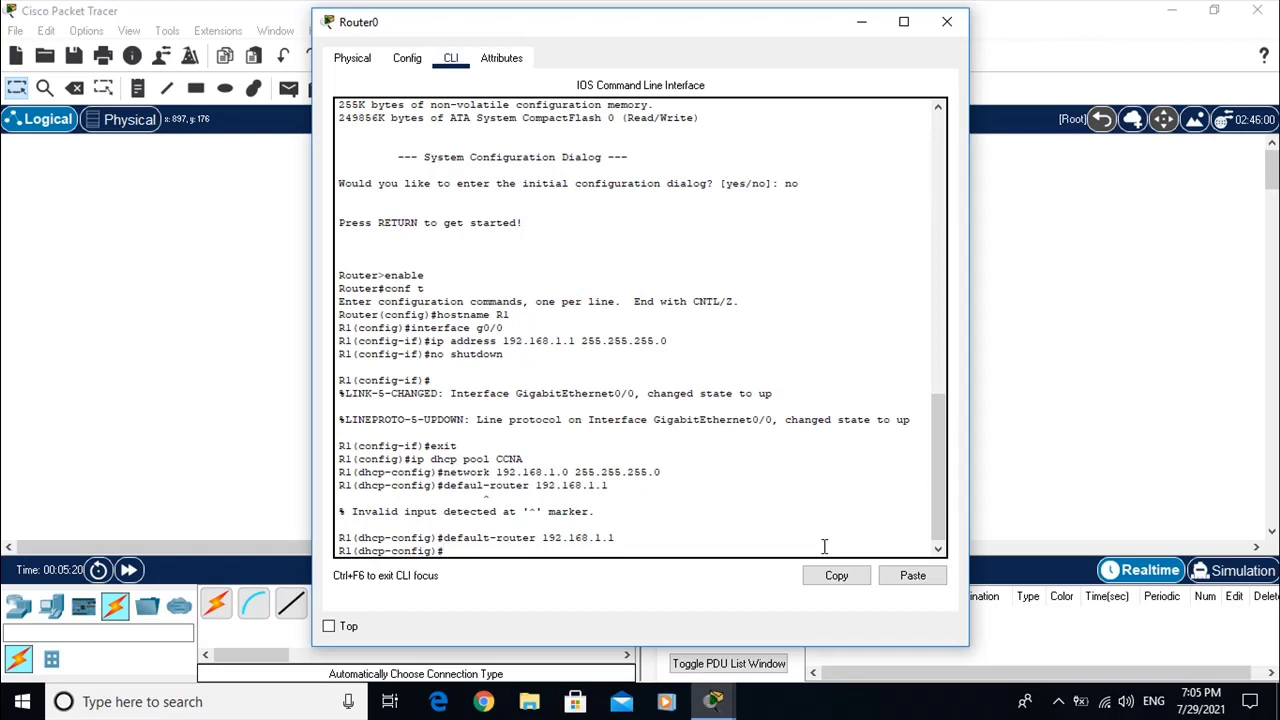
- Set the DHCP pool's DNS server to 192.168.1.1 and exit back to the privileged R1 prompt
type("dns-server 192.168.1.")
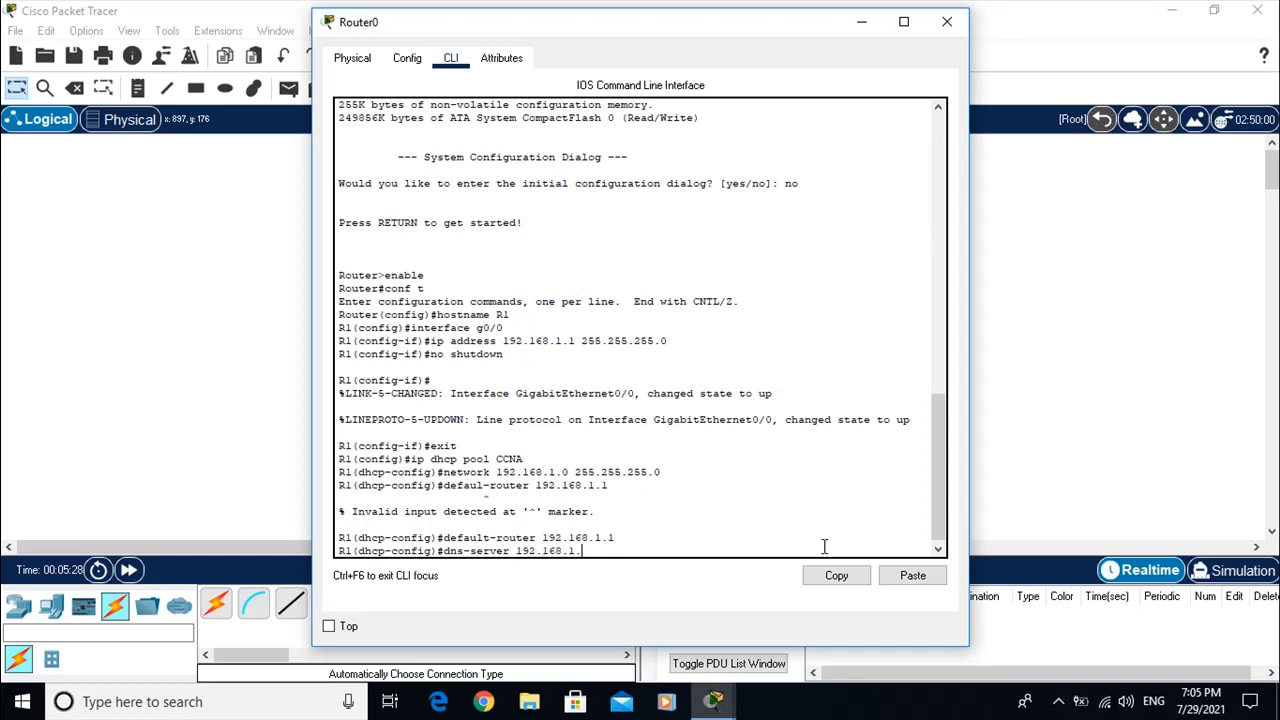
type("1")
key("Return")
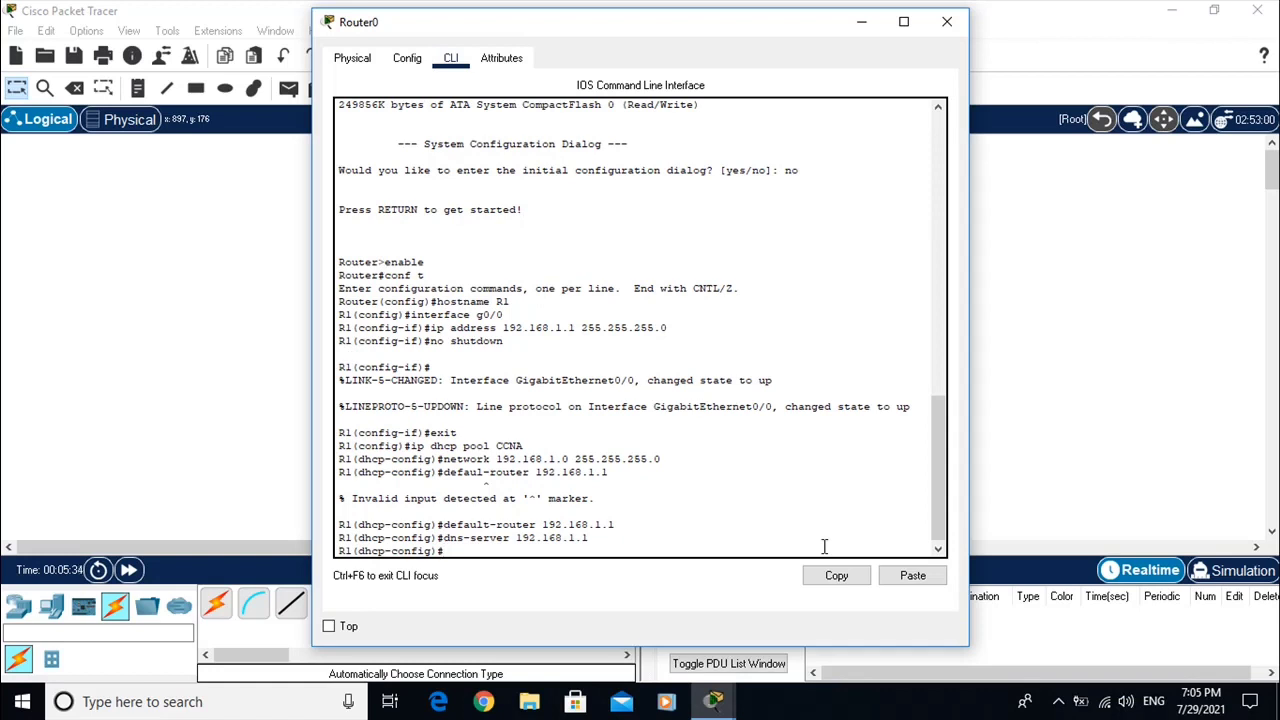
type("exit")
key("Return")
type("exit")
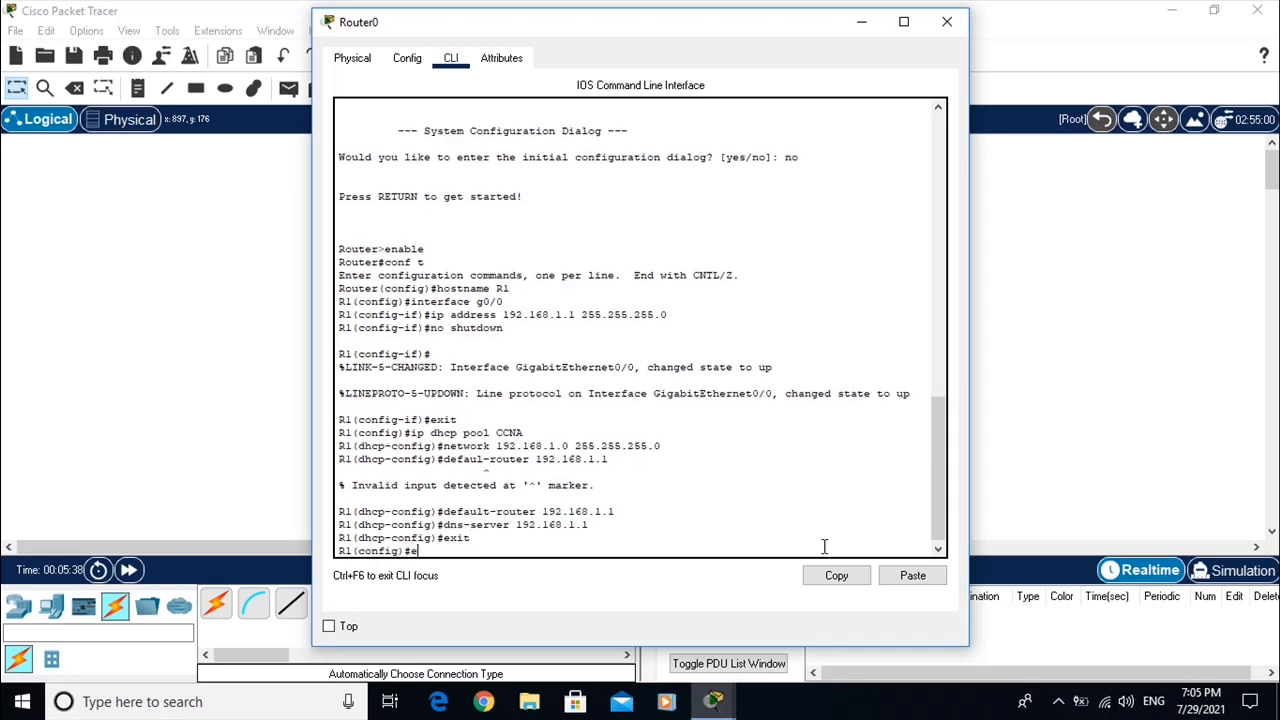
key("Return")
key("Return")
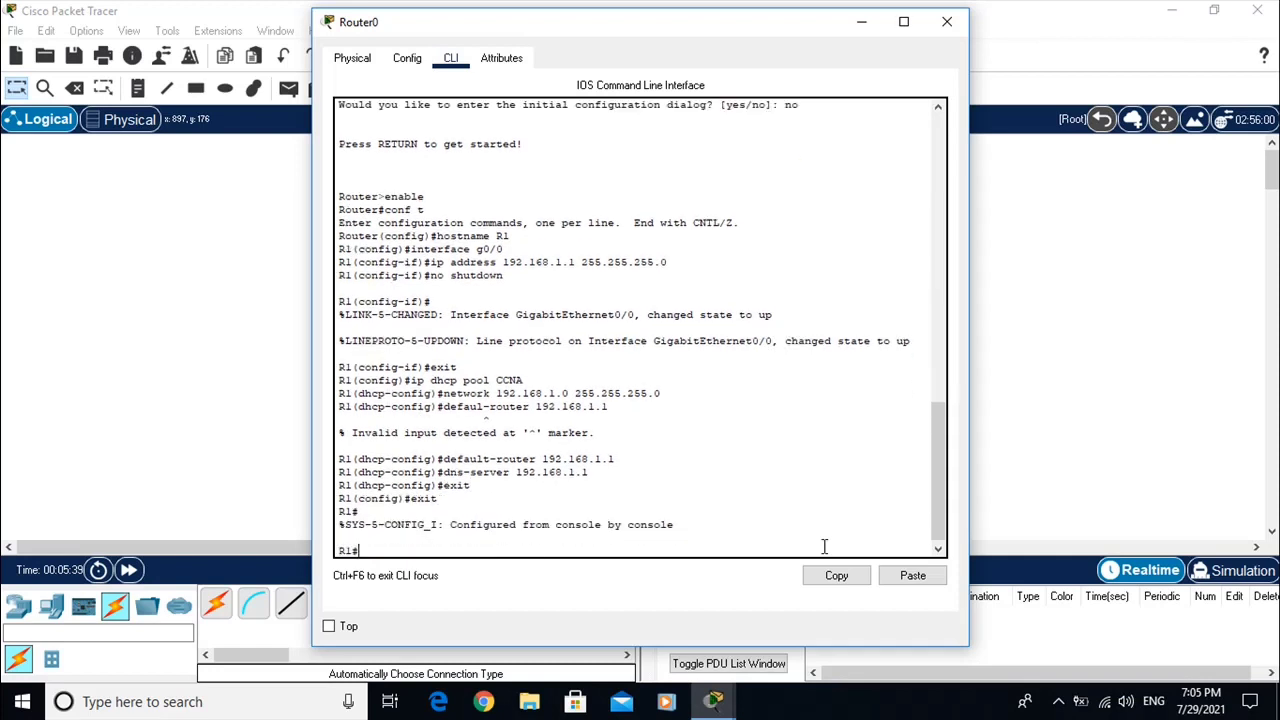
- Save R1's running configuration with write memory and close the router window
type("write memory")
key("Return")
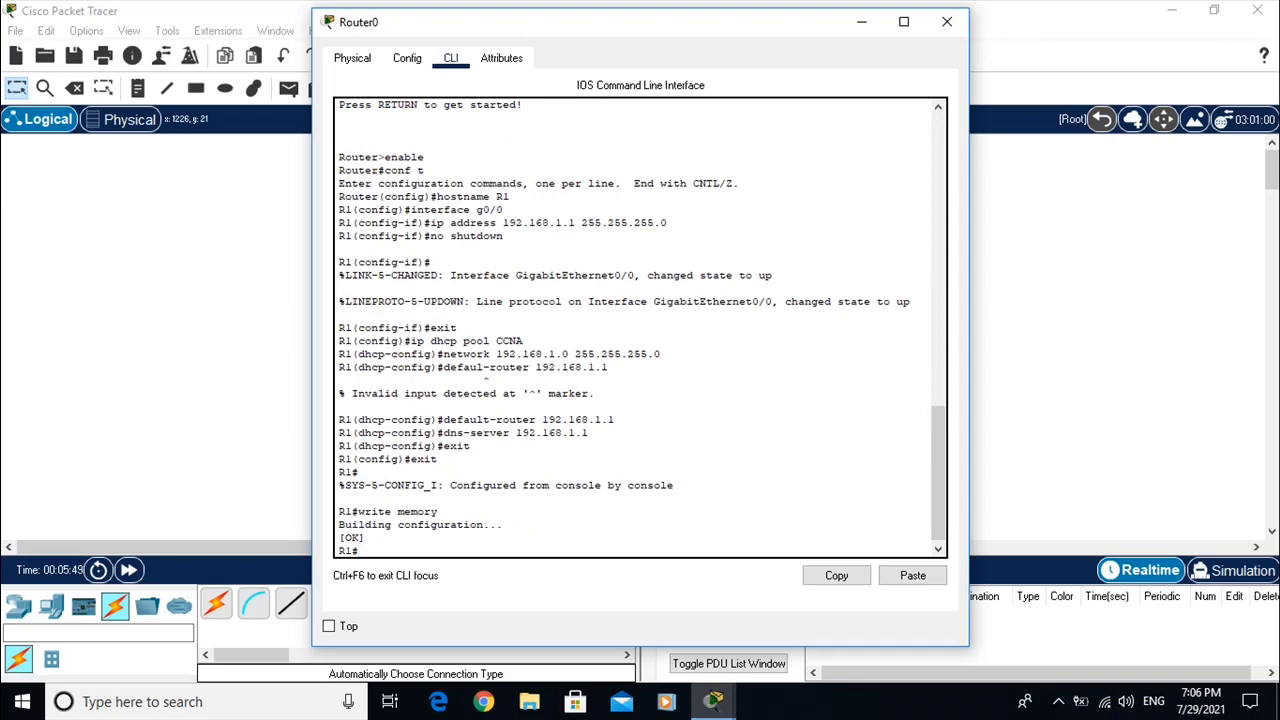
left_click(946, 22)
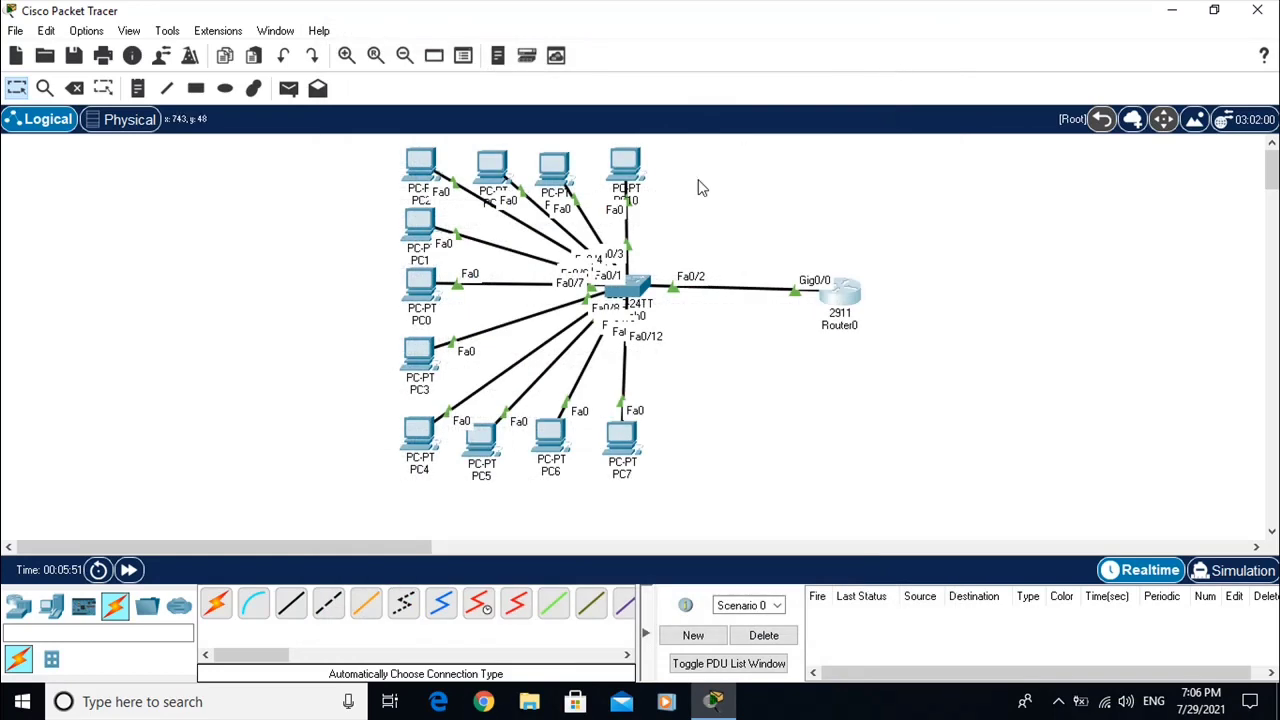
- Switch PC7's IPv4 configuration from static to DHCP and close the PC's window
left_click(622, 442)
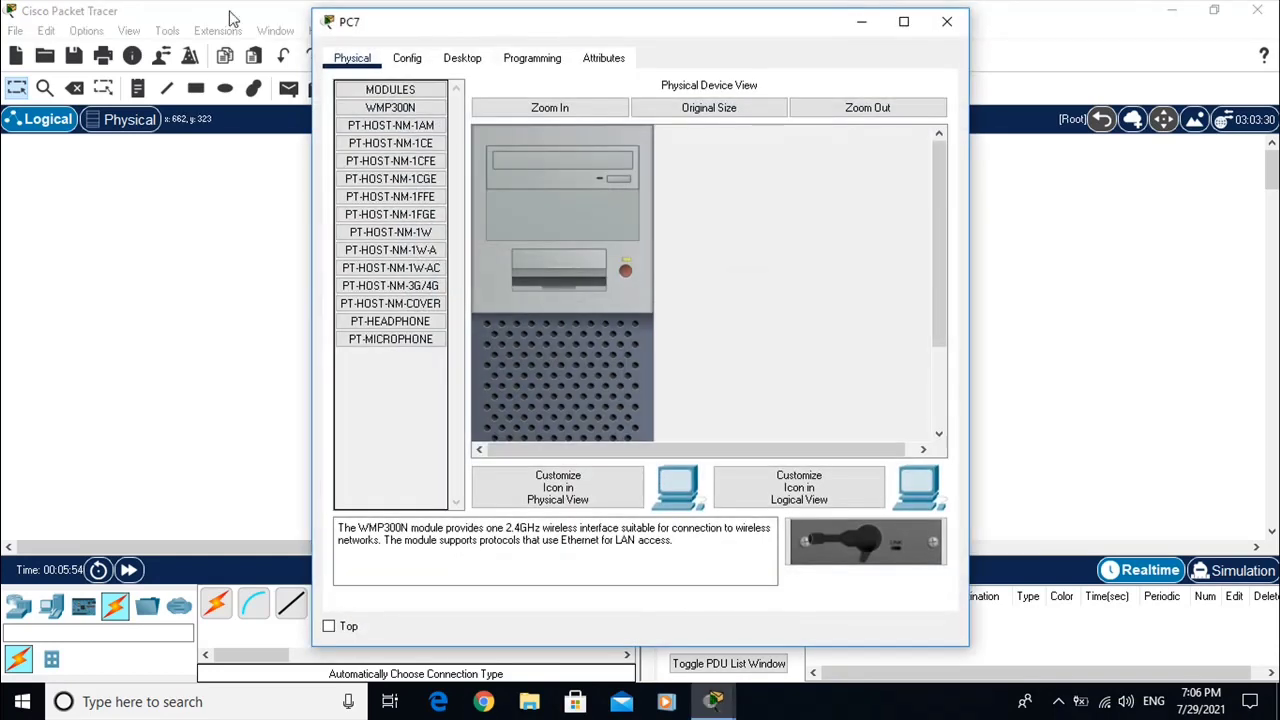
left_click(452, 60)
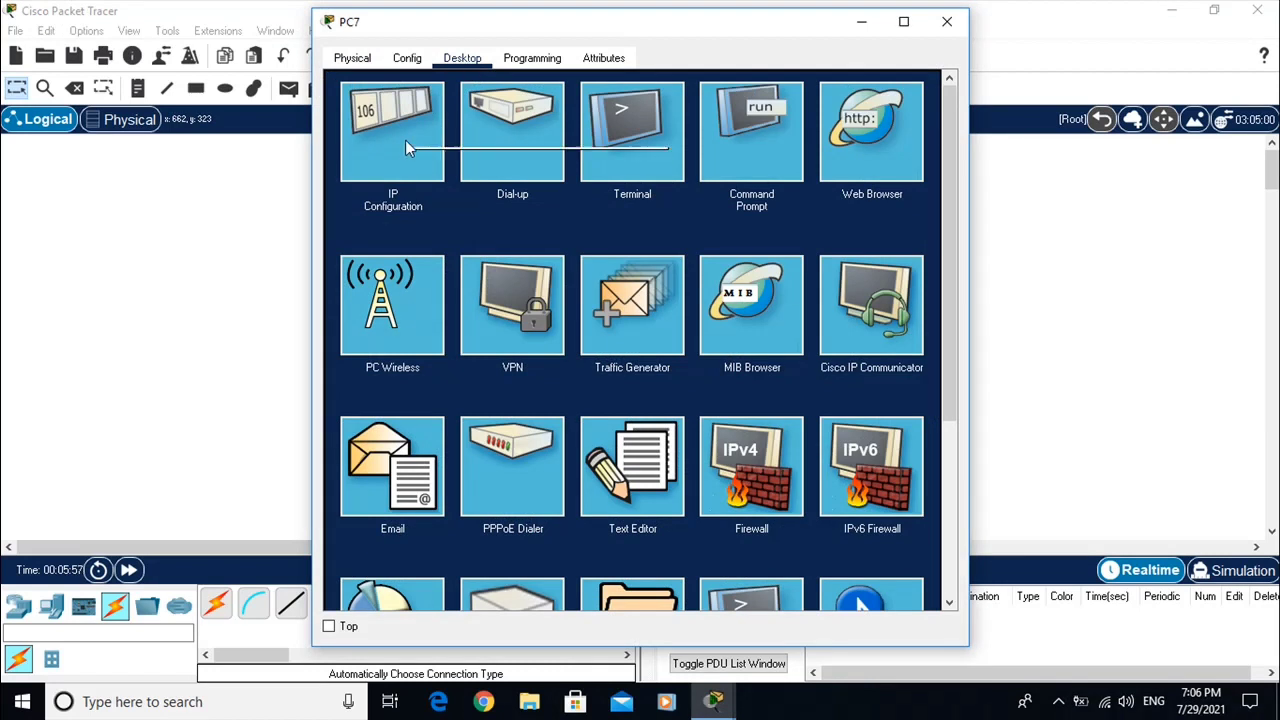
left_click(405, 147)
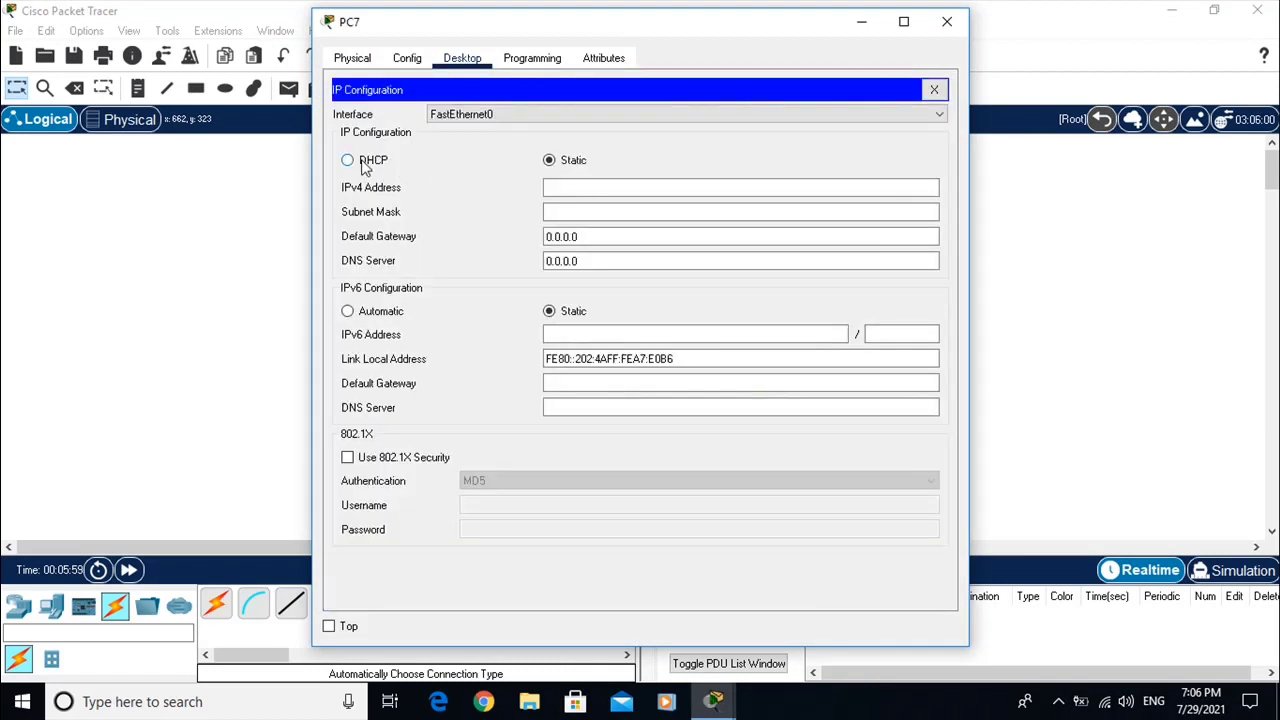
left_click(366, 168)
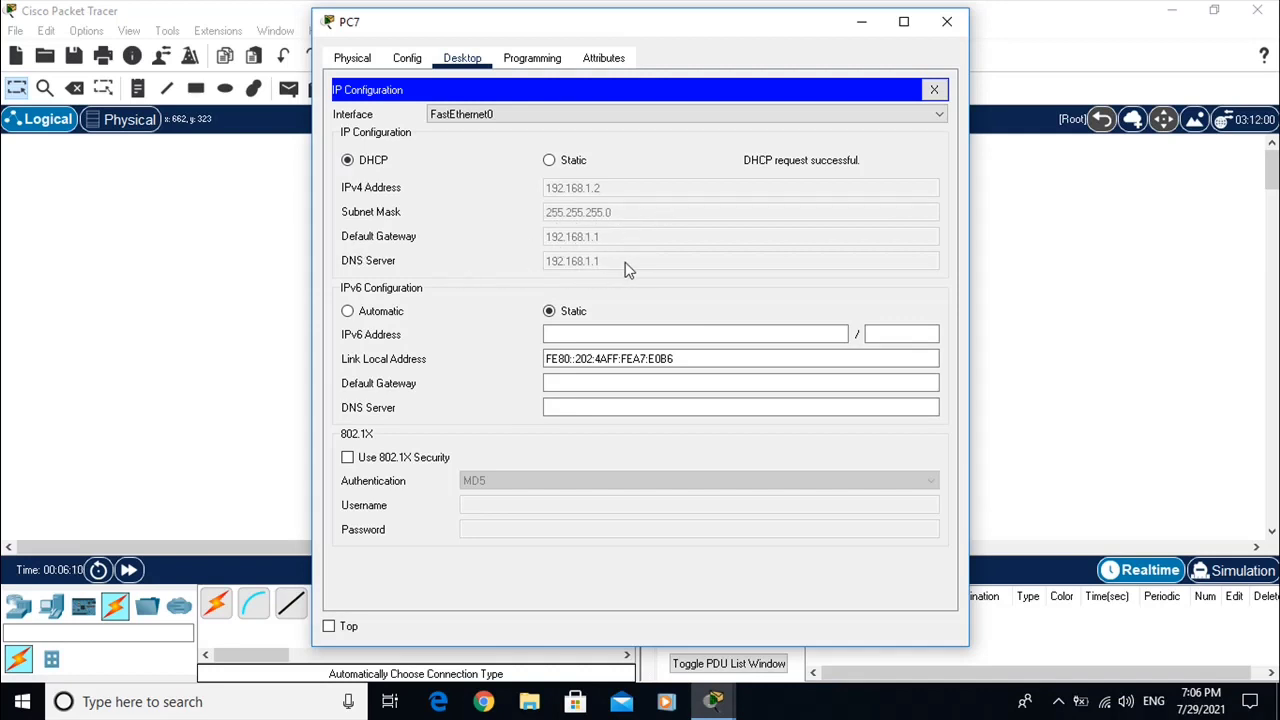
left_click(945, 27)
- Set PC6 to obtain its IPv4 configuration by DHCP, and close its window
left_click(551, 432)
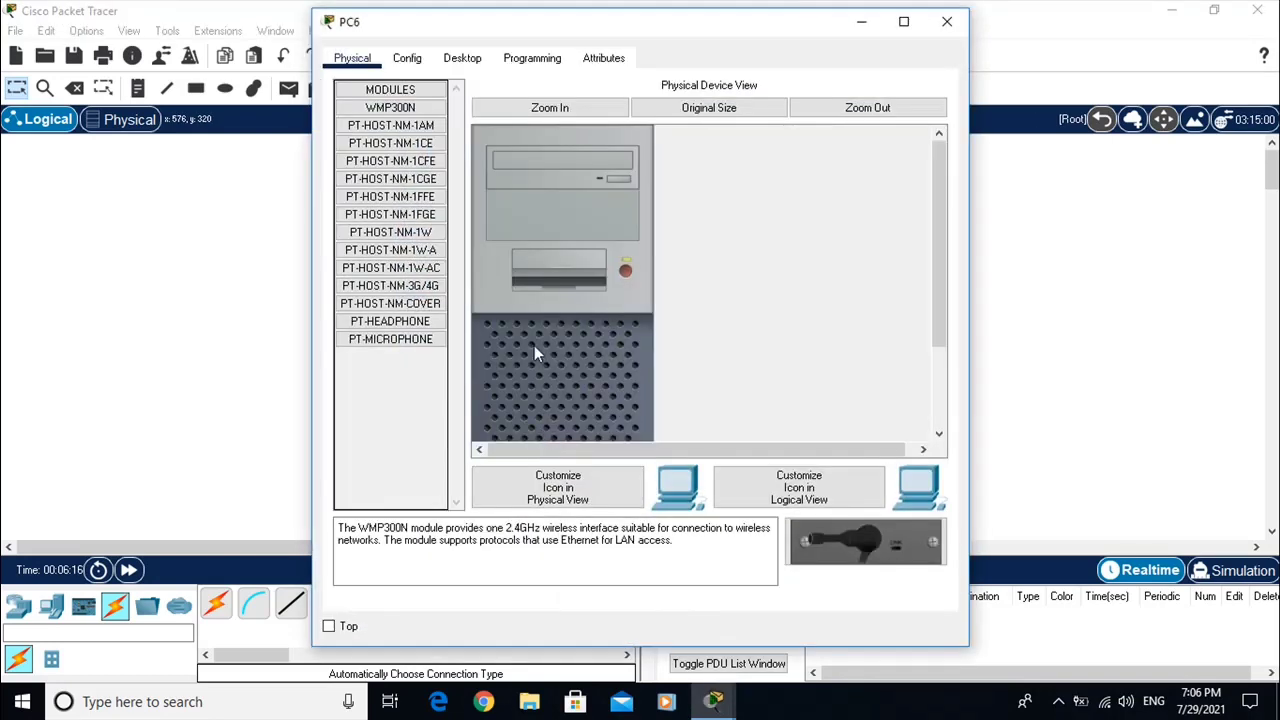
left_click(465, 60)
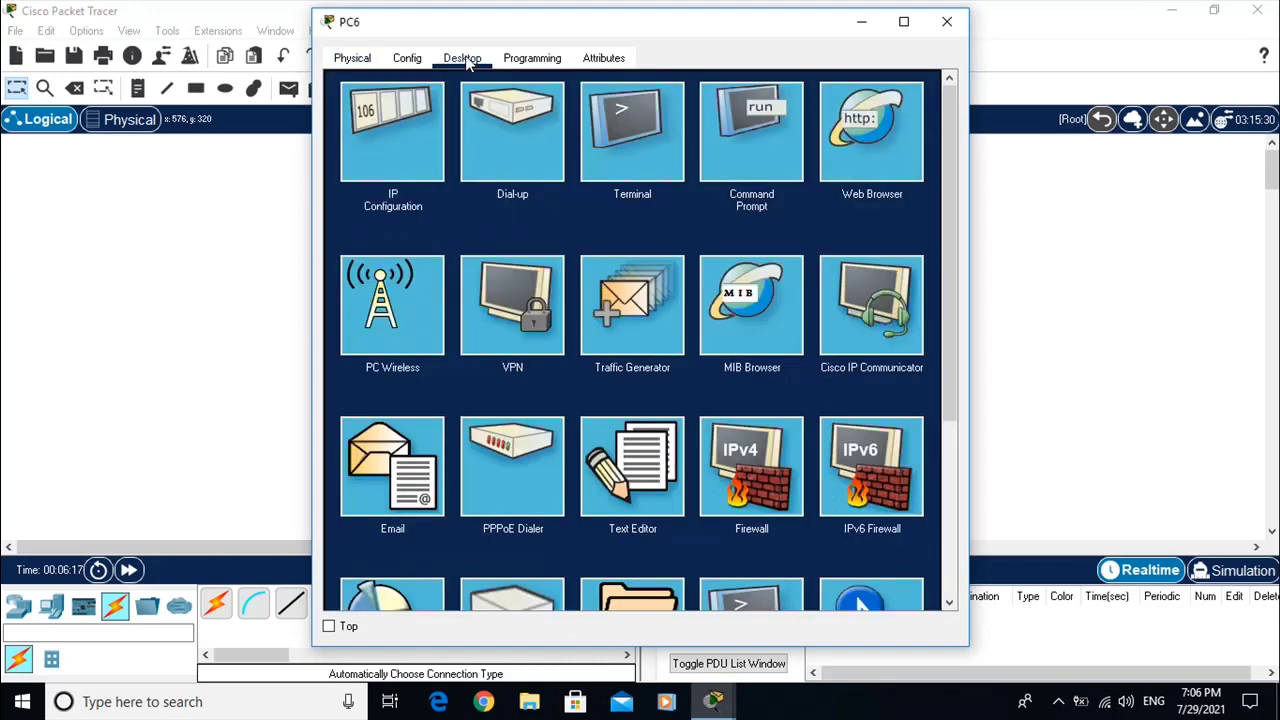
left_click(407, 141)
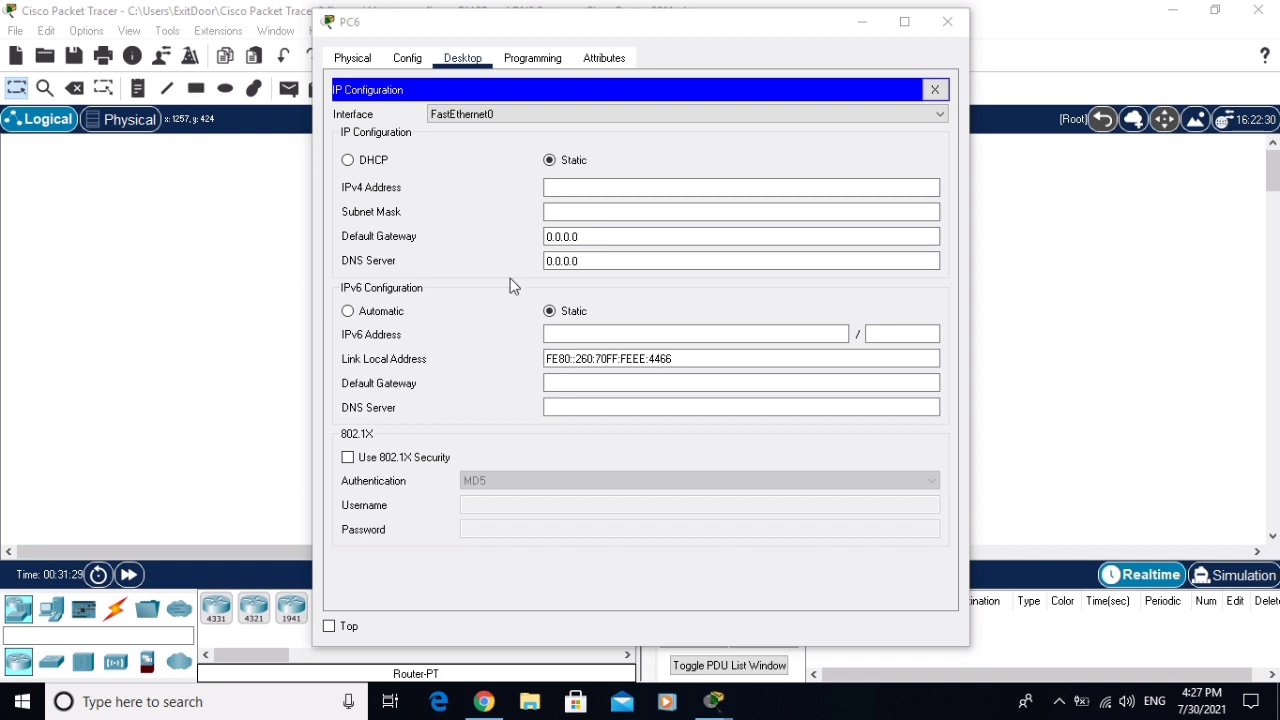
left_click(348, 160)
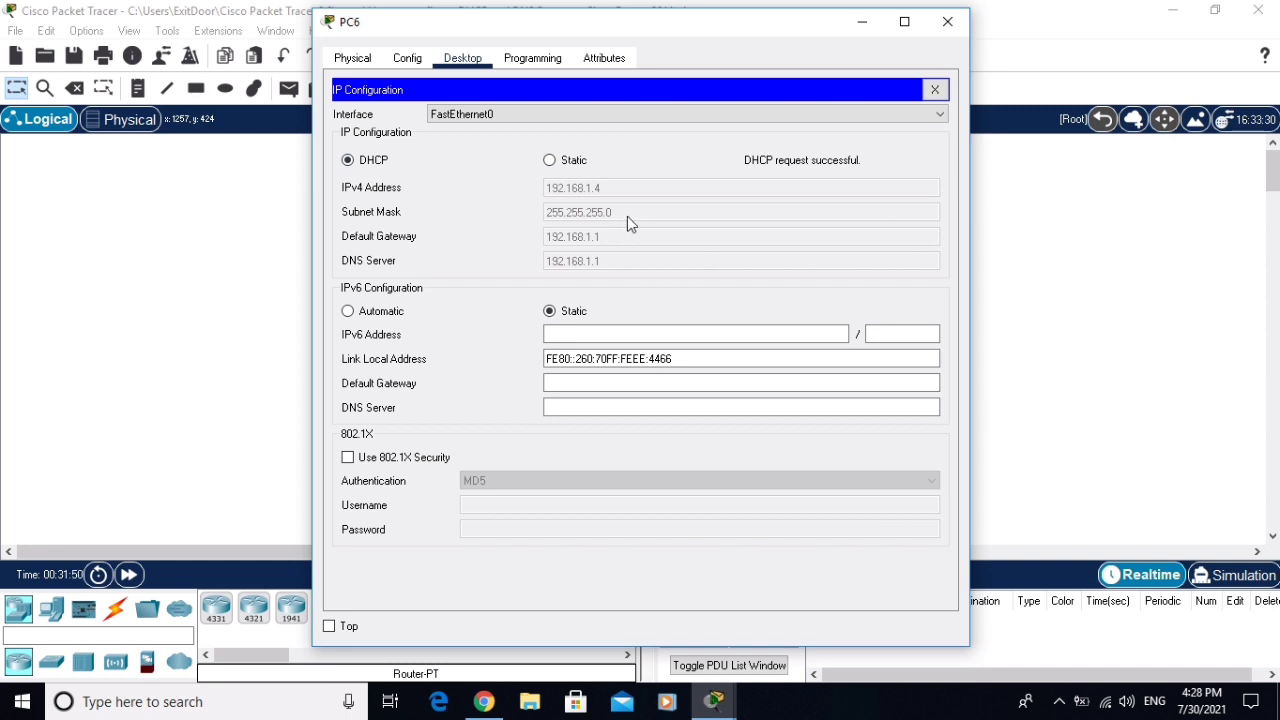
left_click(934, 89)
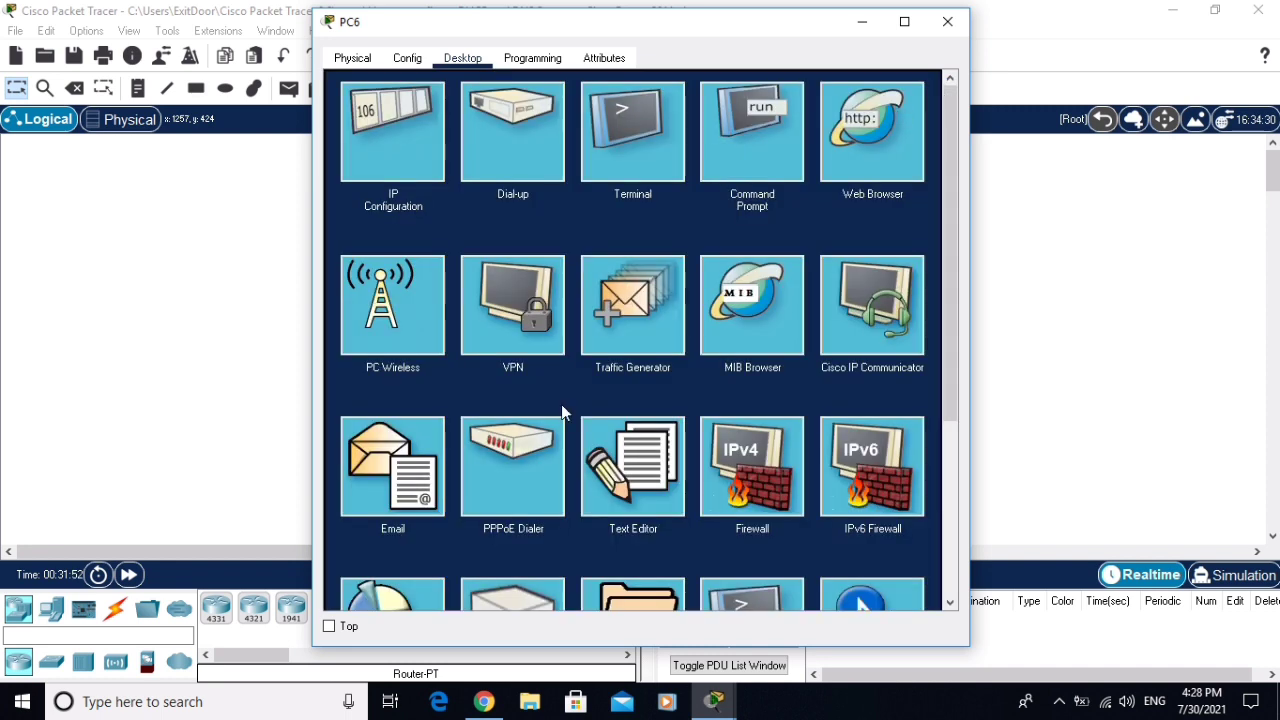
left_click(947, 21)
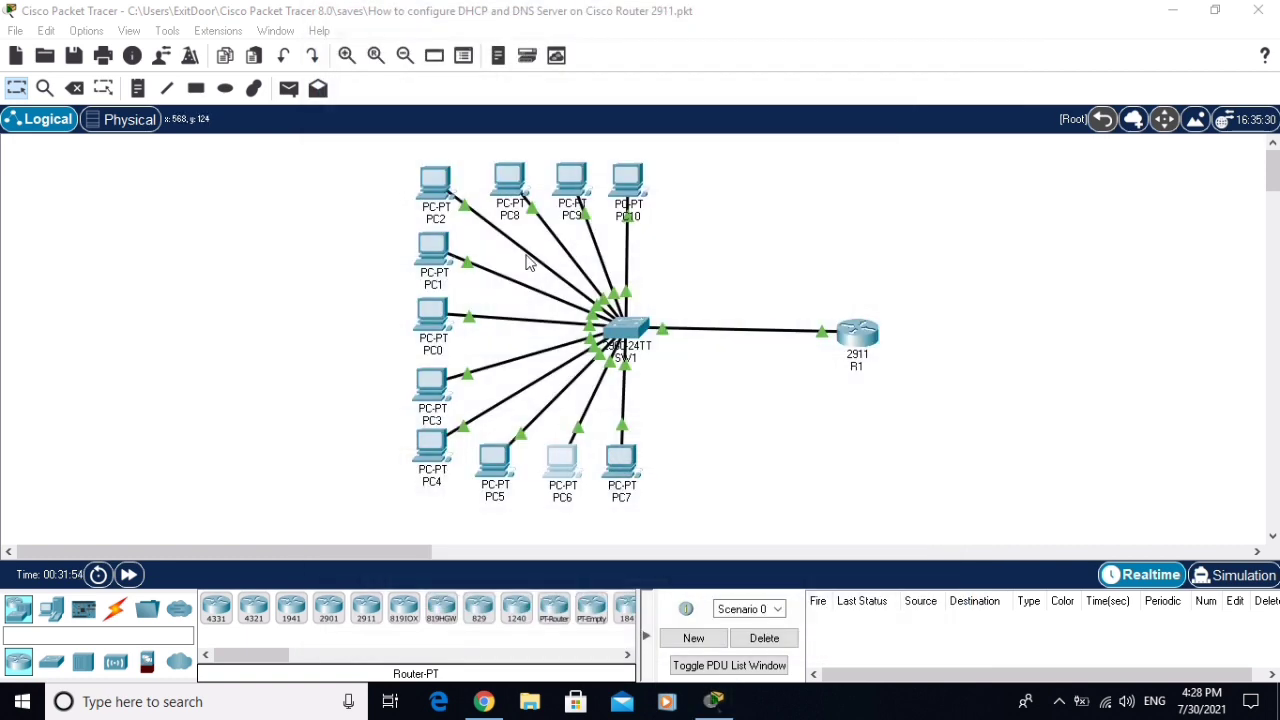
- Set PC5 to obtain its IPv4 configuration by DHCP, and close its window
left_click(494, 462)
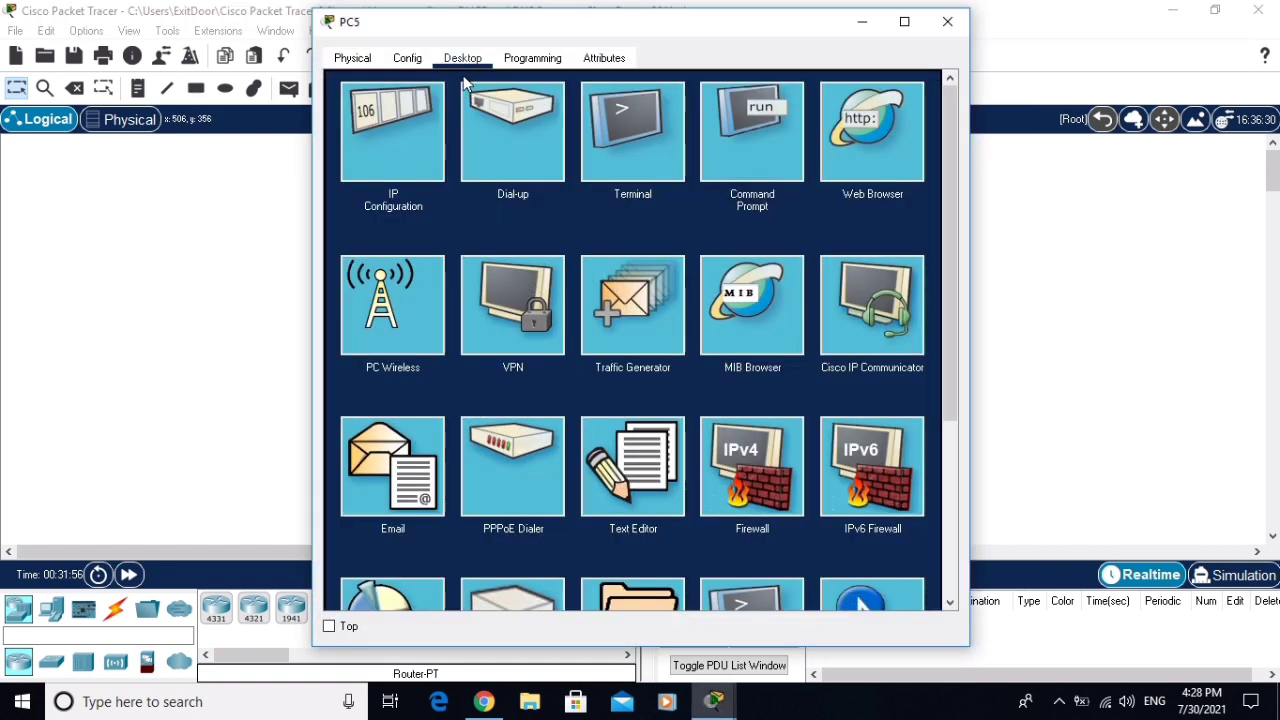
left_click(390, 144)
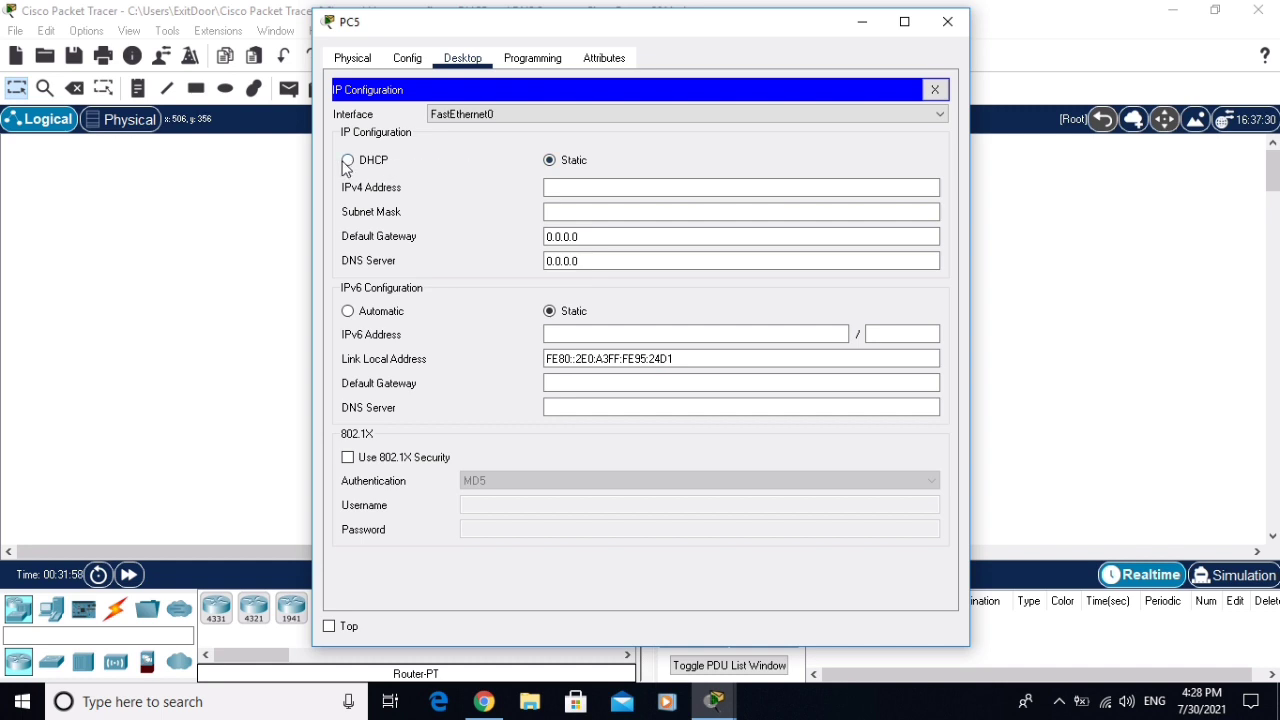
left_click(346, 162)
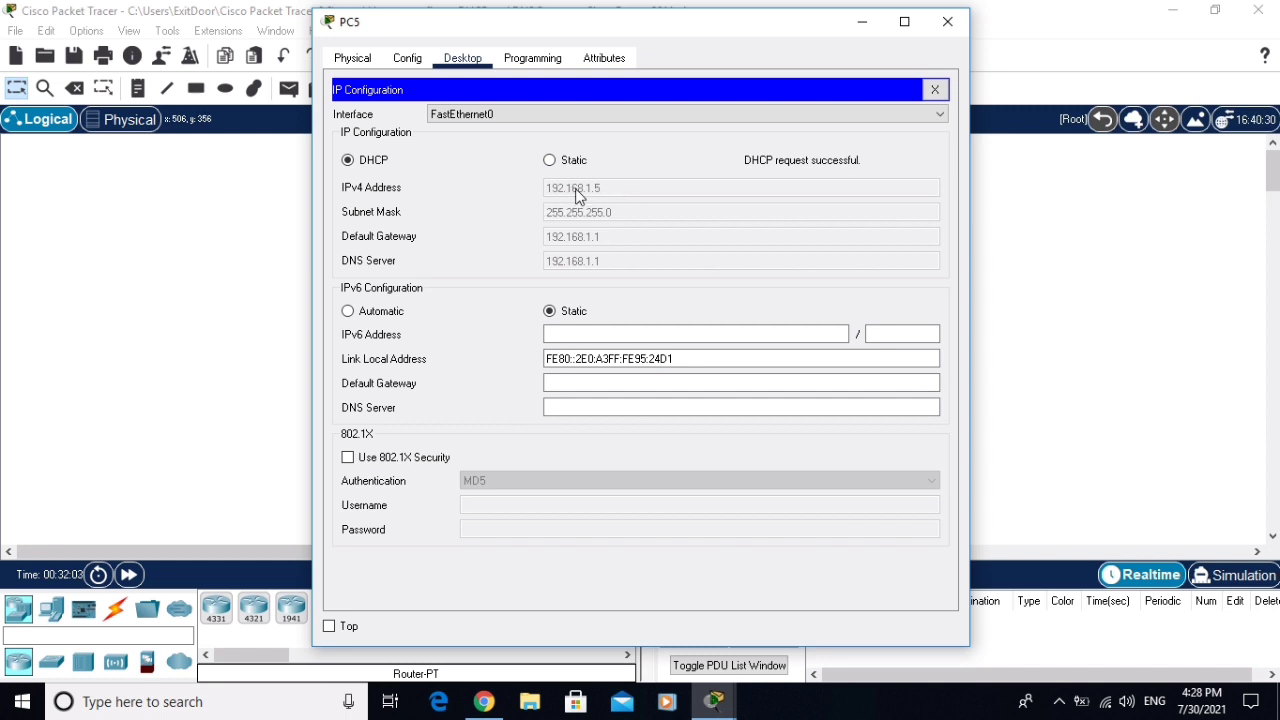
left_click(947, 22)
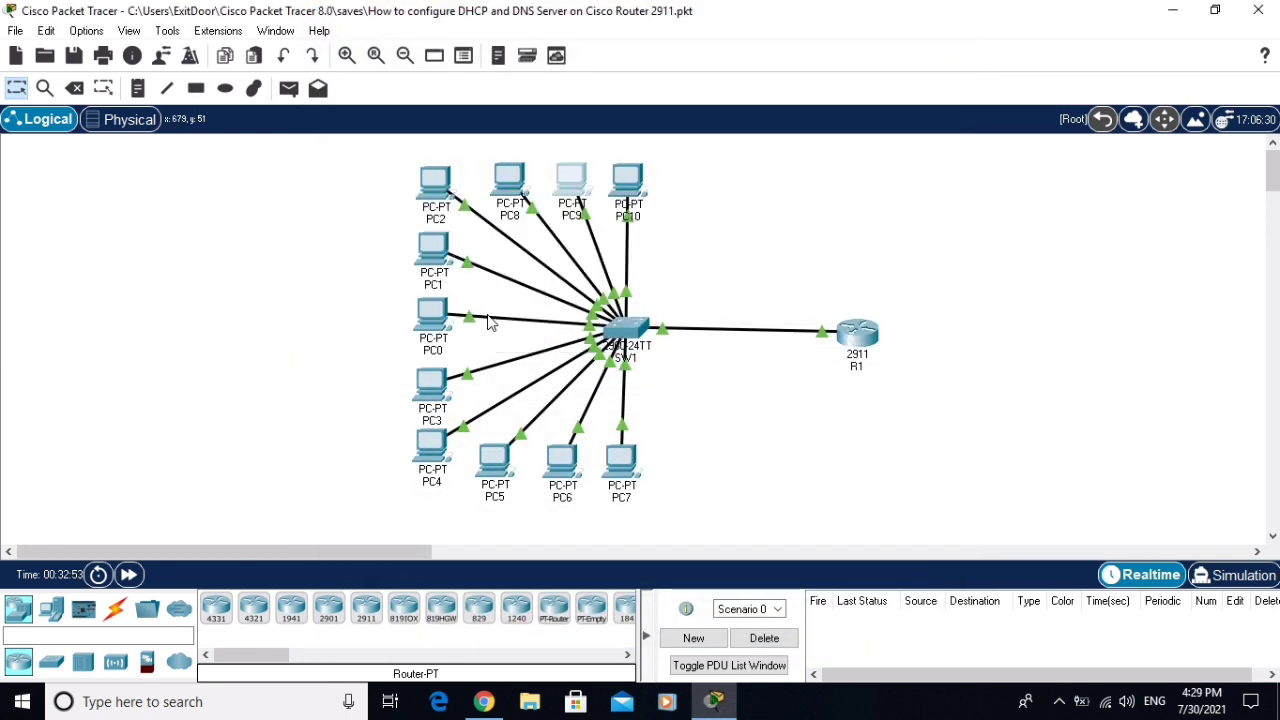
- Set PC10 to obtain its IPv4 configuration by DHCP, keeping the PC's window open
left_click(619, 184)
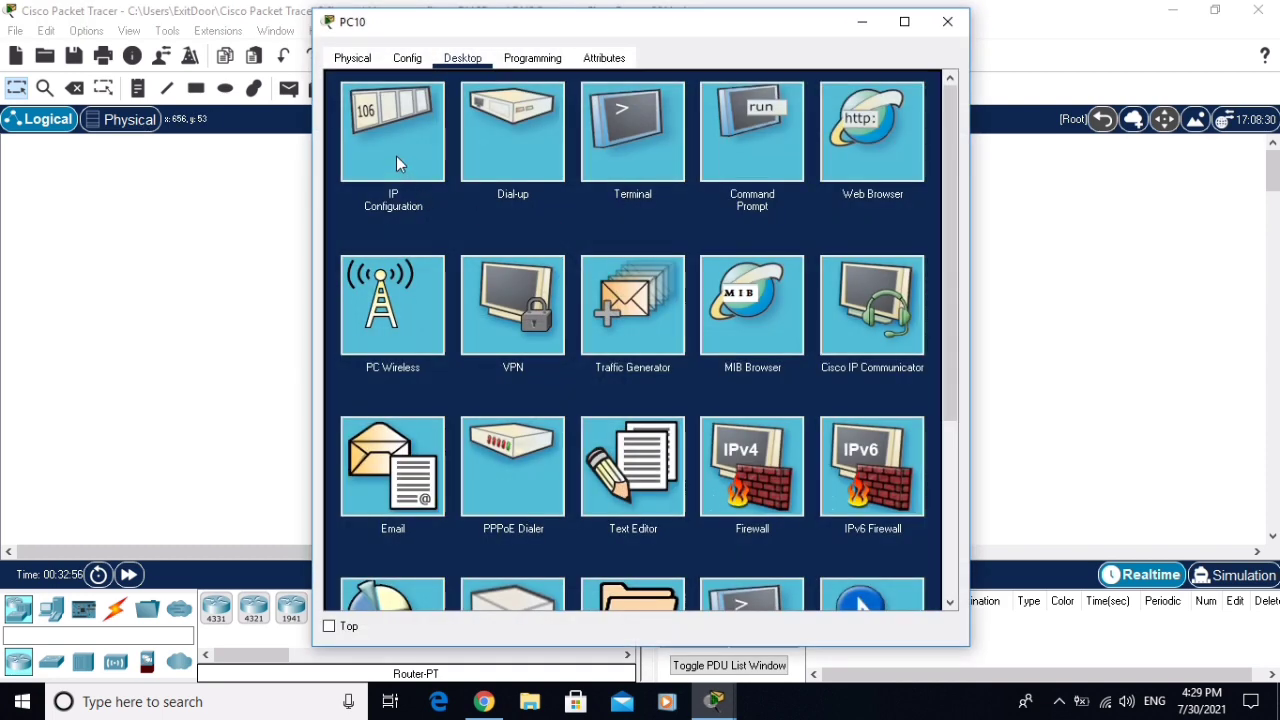
left_click(396, 163)
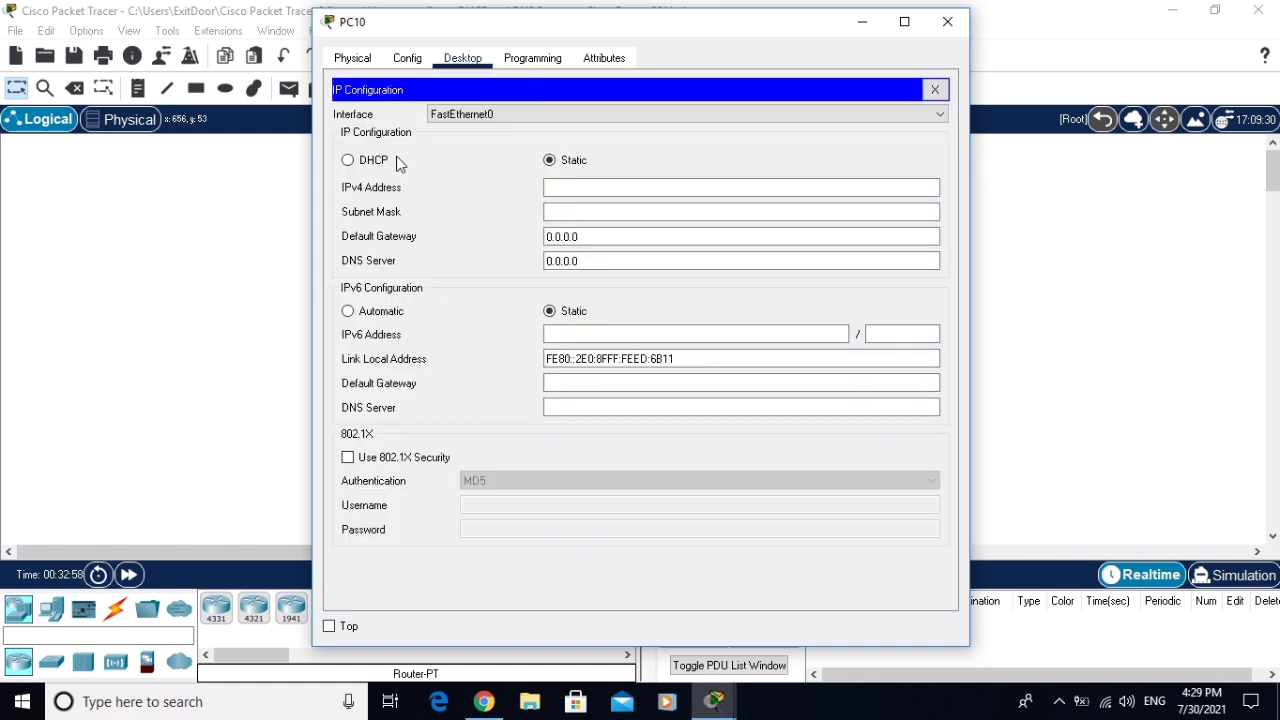
left_click(348, 160)
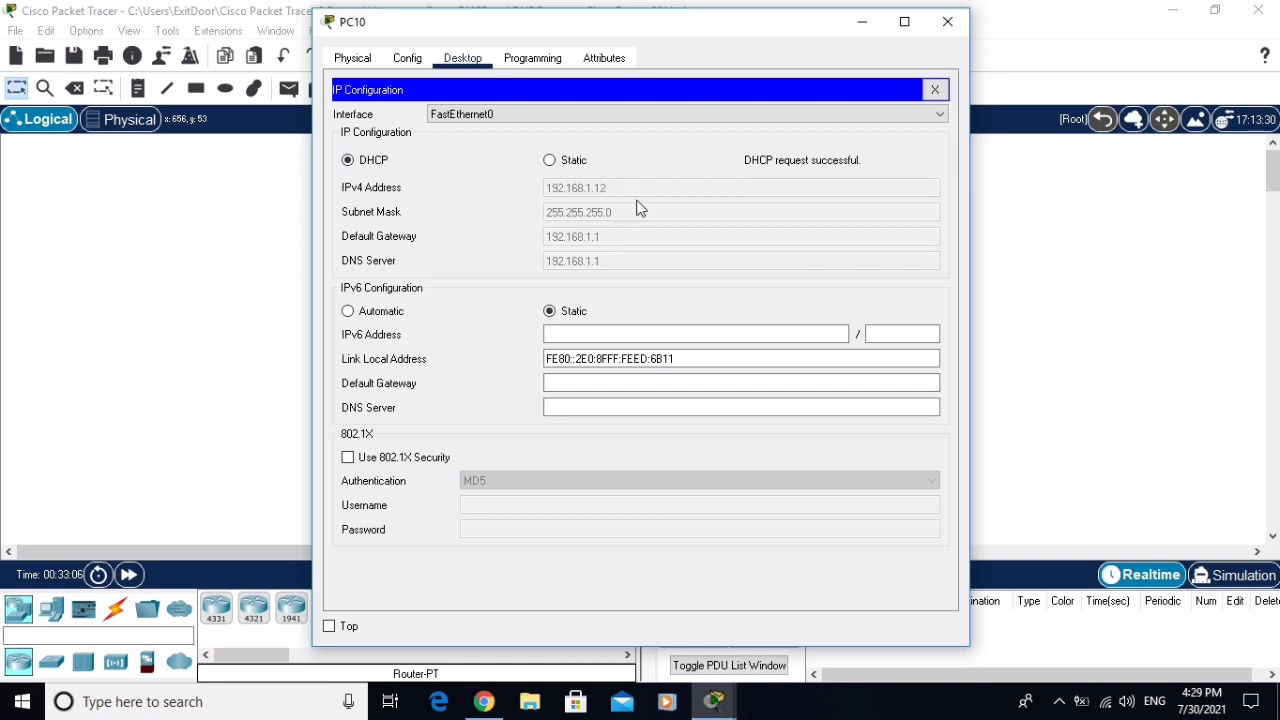
left_click(935, 90)
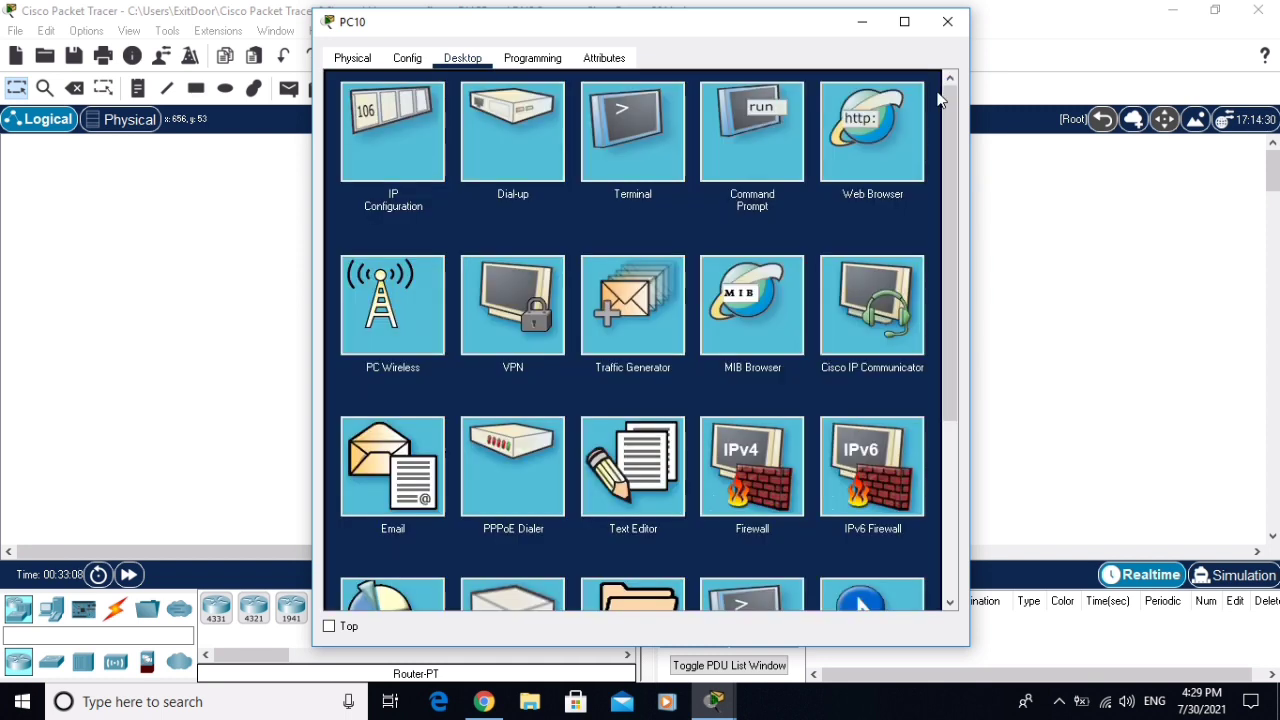
- Check PC10's address settings by running ipconfig in its Command Prompt
left_click(743, 150)
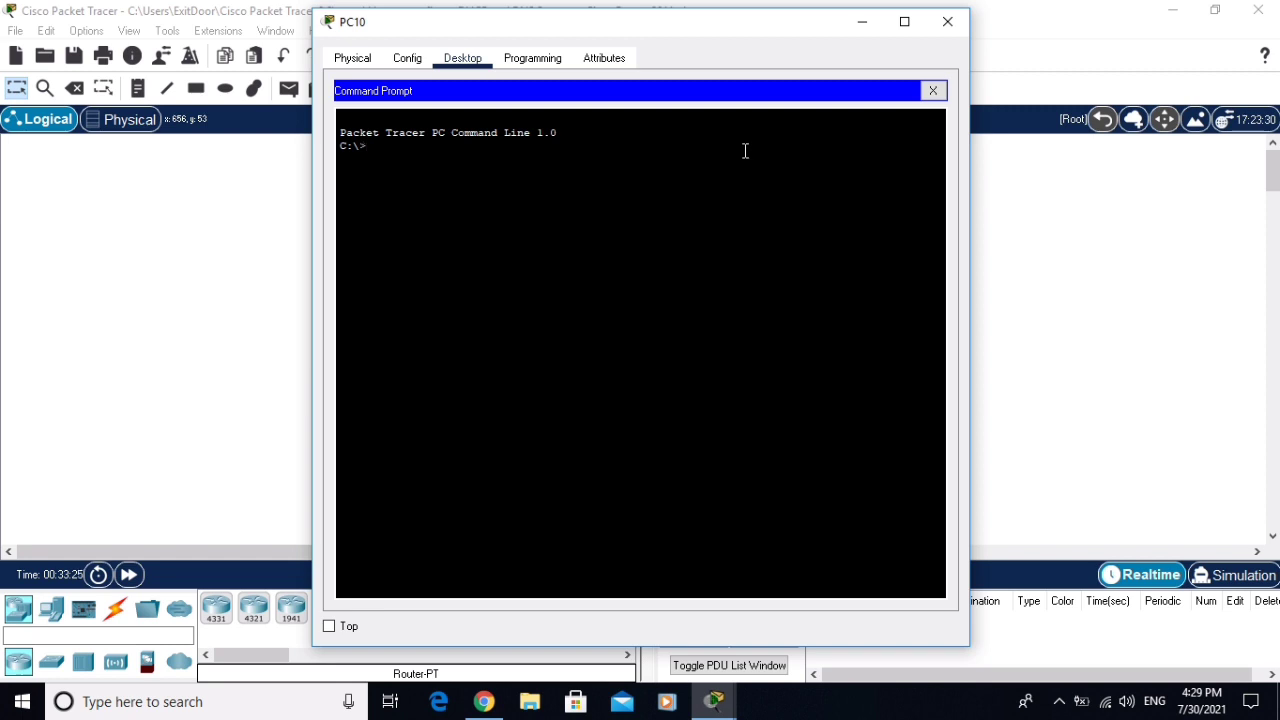
type("ipconfig")
key("Return")
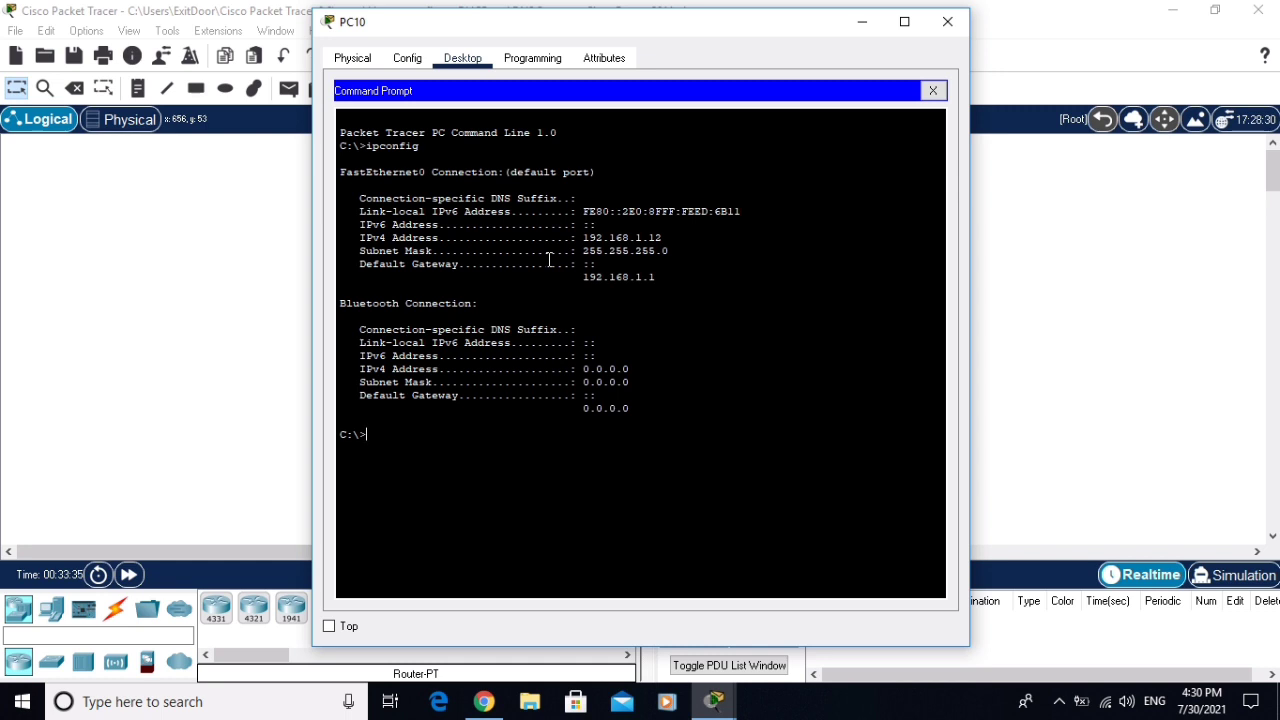
- Test connectivity from PC10 by pinging 192.168.1.1, 192.168.1.2 and 192.168.1.3, and close the PC's window
type("ping 192.168.1.1")
key("Return")
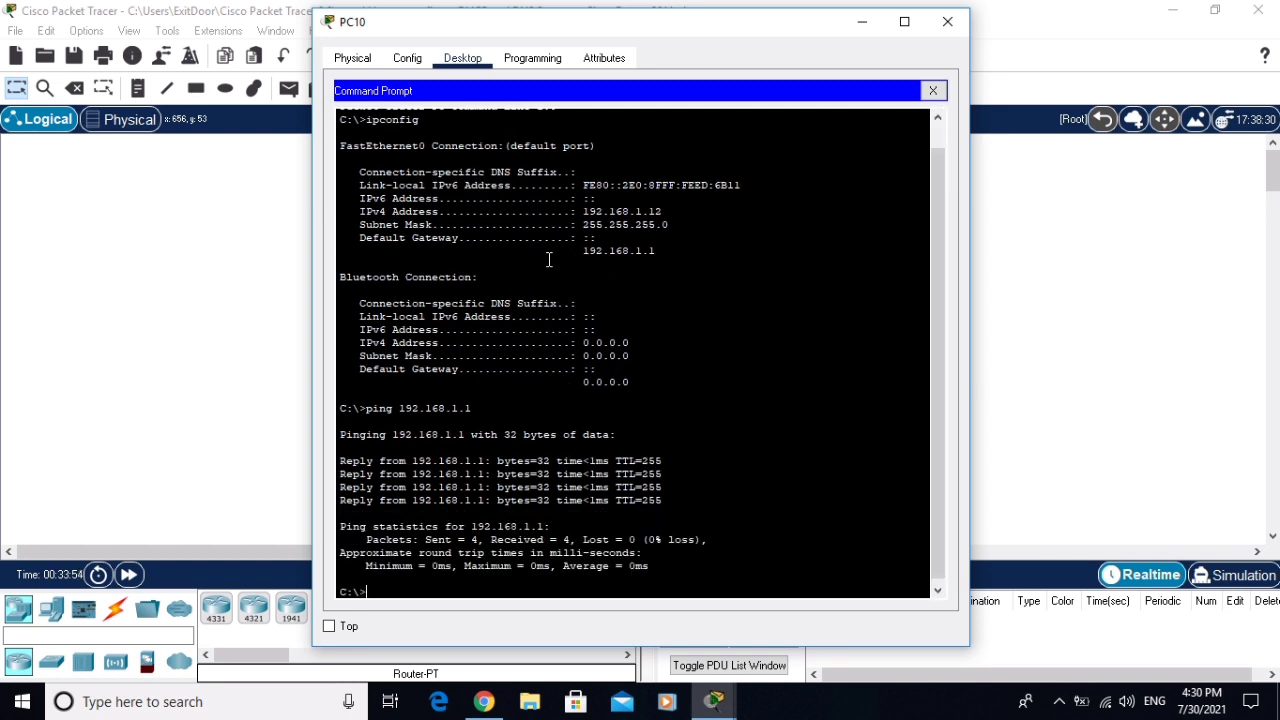
type("ping 192.168.1.2")
key("Return")
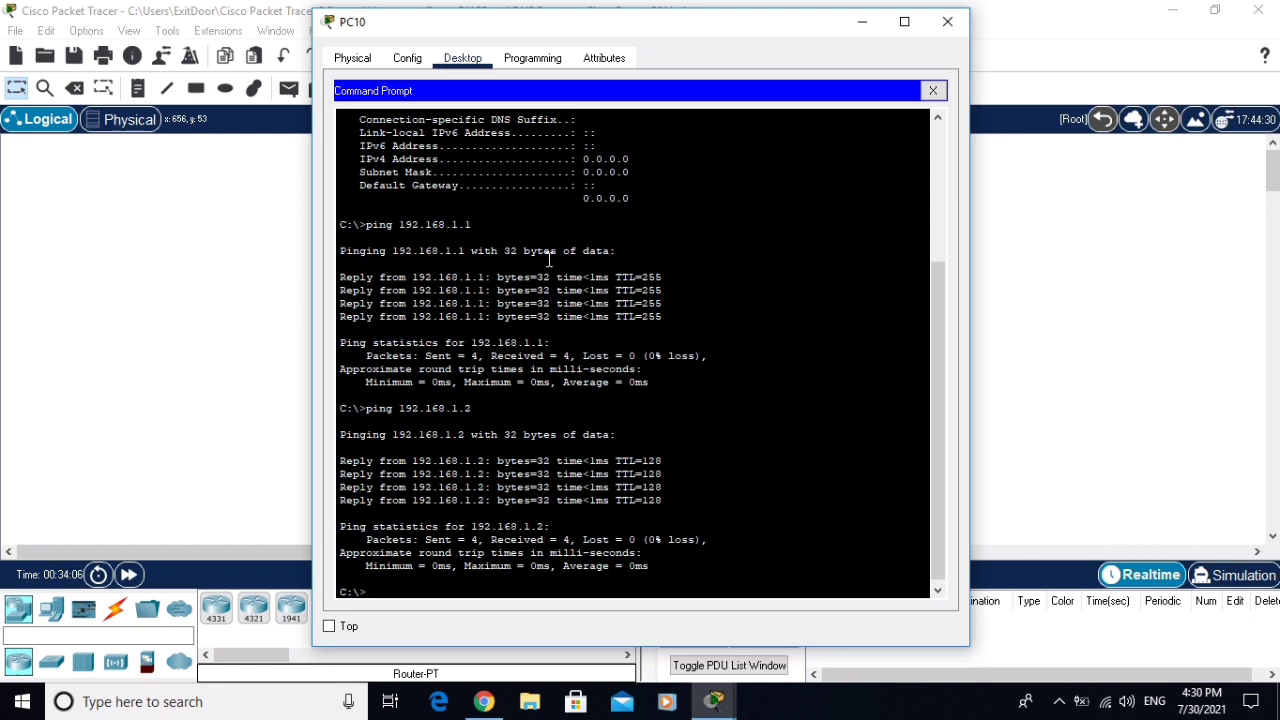
type("ping 192.168.1.3")
key("Return")
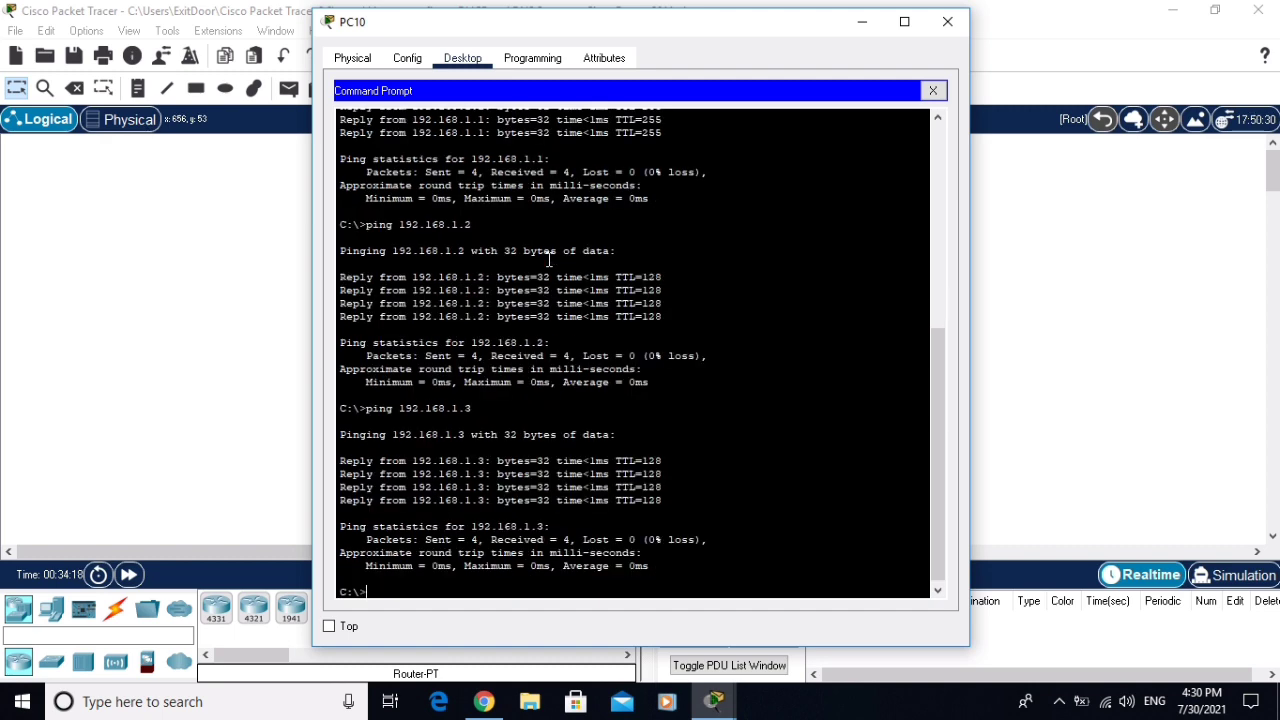
left_click(933, 91)
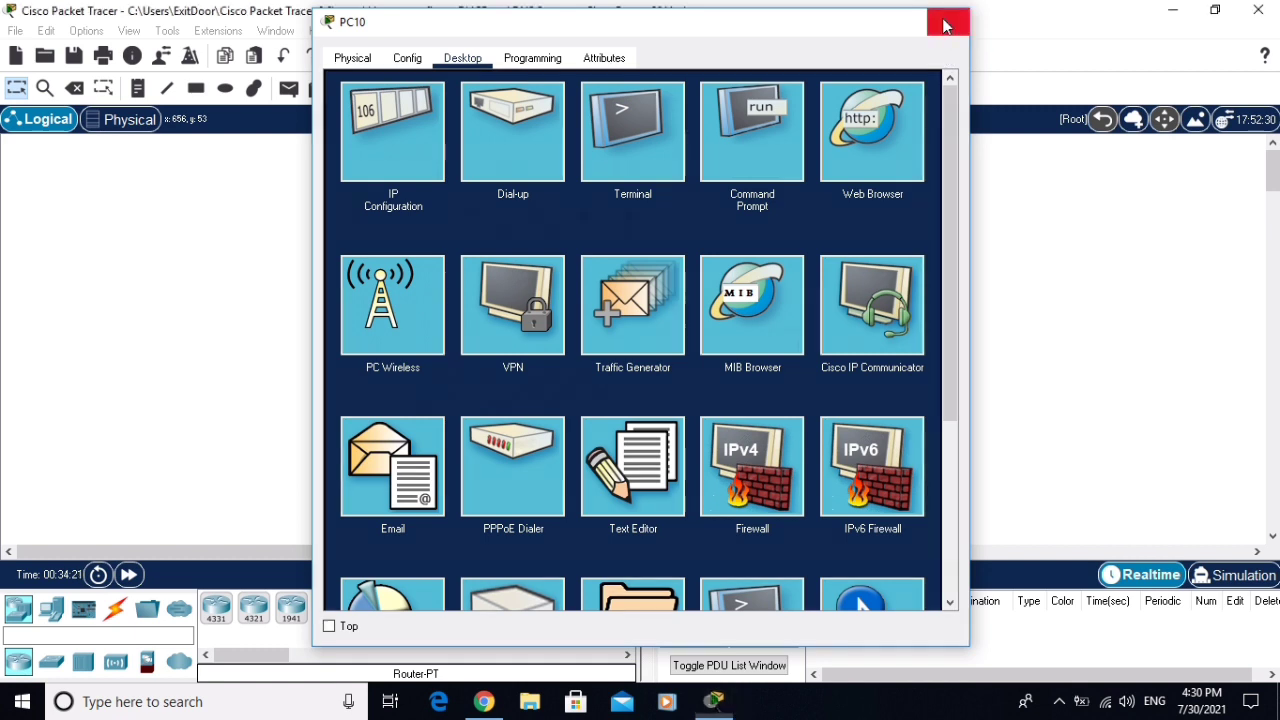
left_click(946, 21)
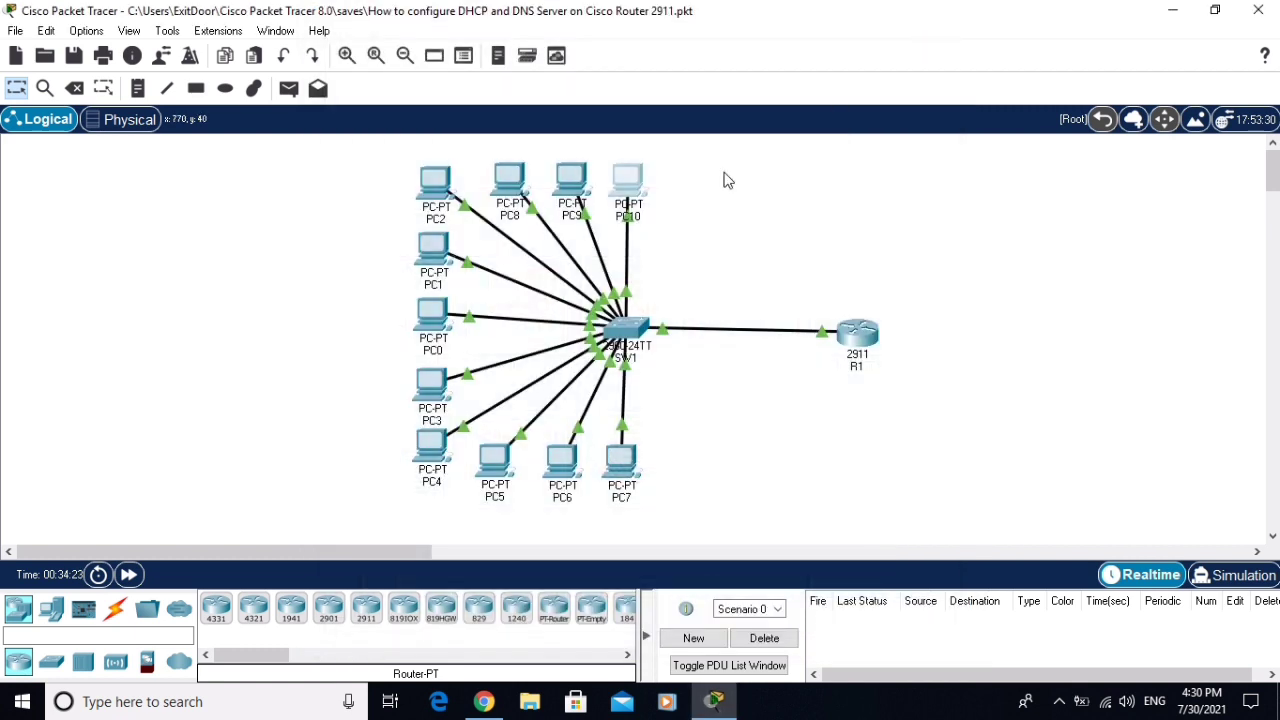